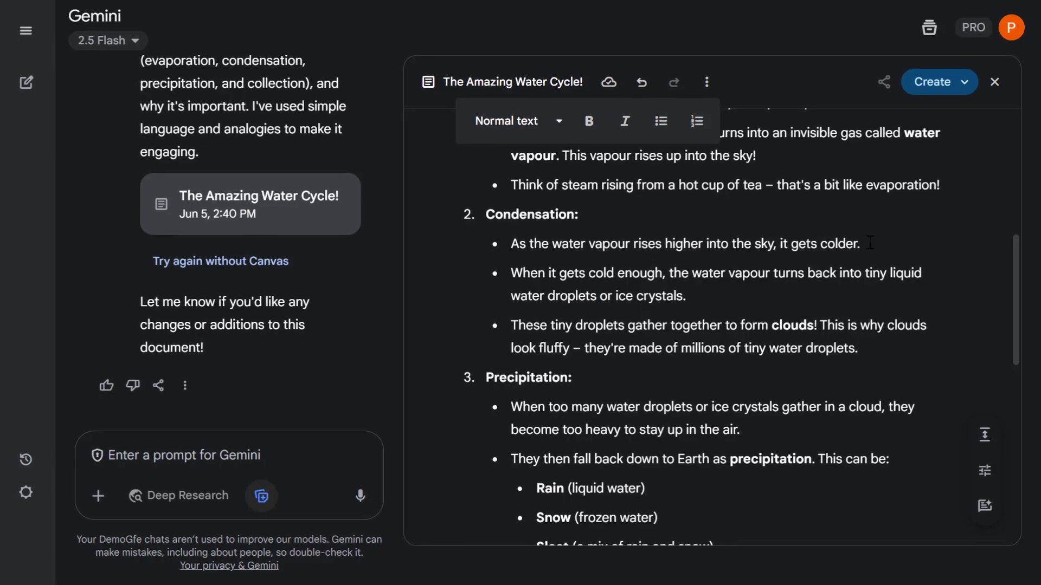
Step: Ask Gemini to expand the first Condensation sentence, then rotate the 3D solar system preview
left_click_drag(861, 245, 510, 245)
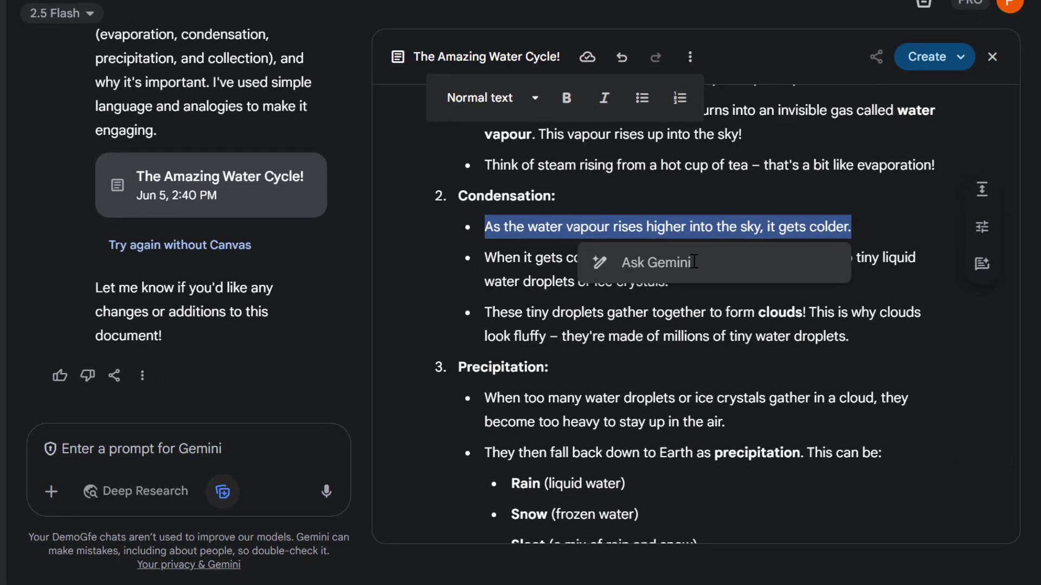
left_click(694, 262)
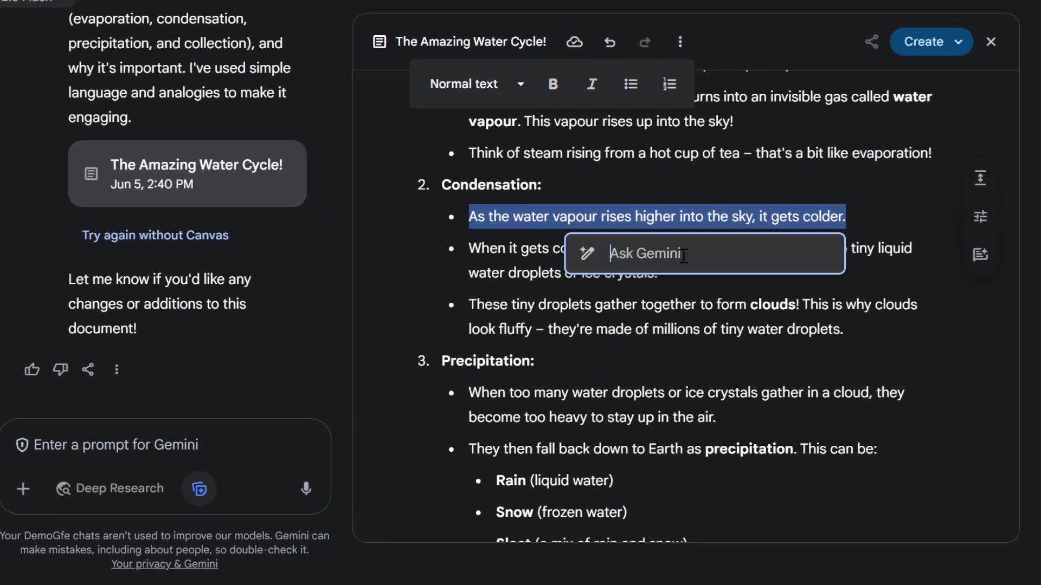
type("expand this secrtion")
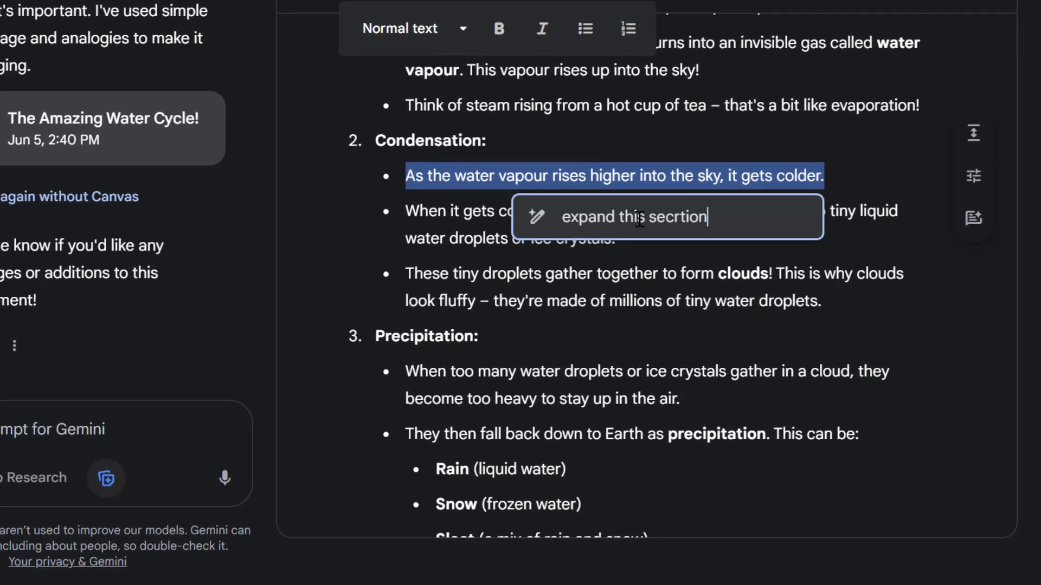
key("Return")
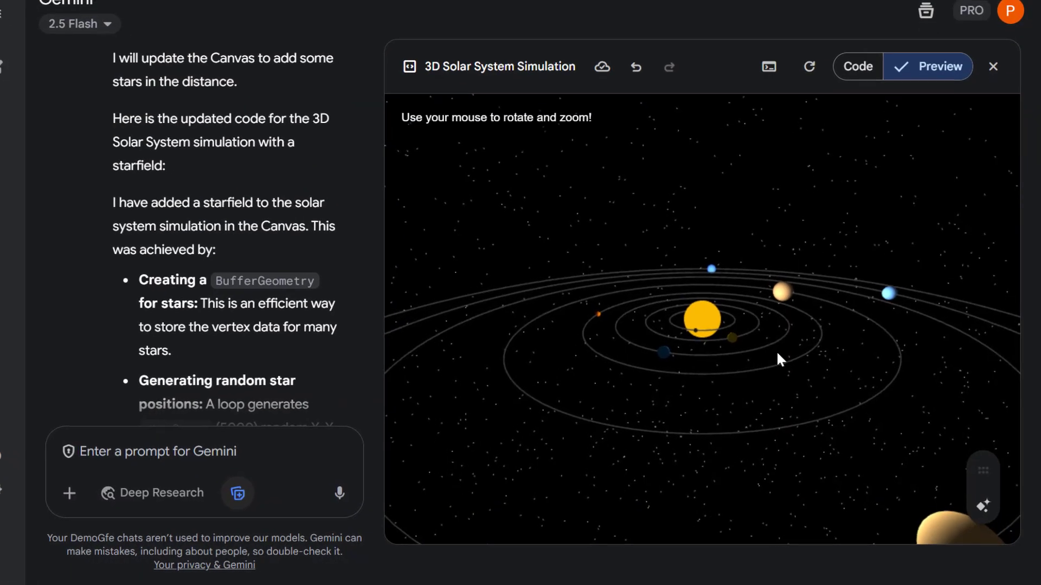
left_click_drag(775, 366, 552, 364)
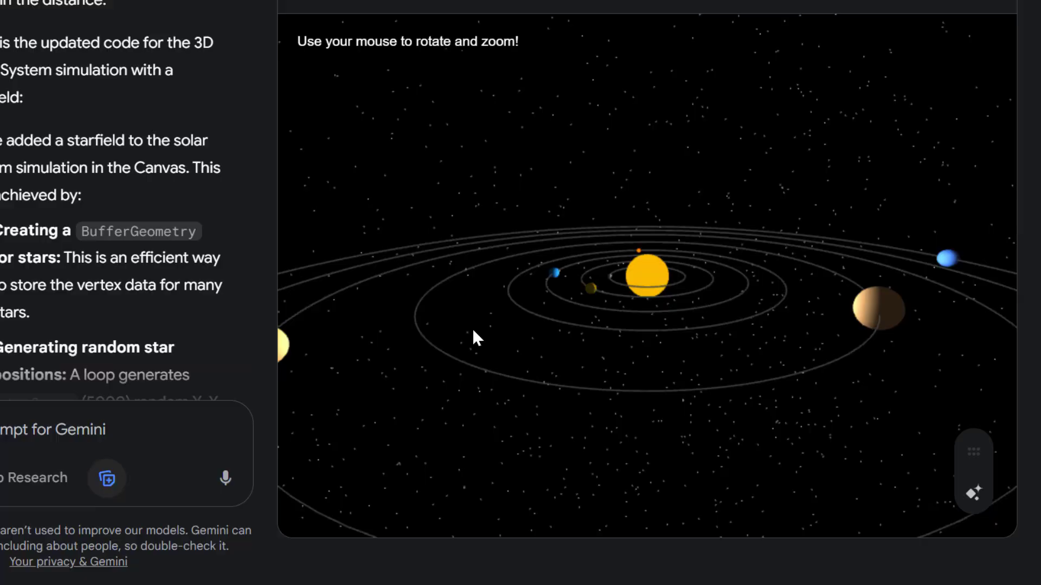
left_click_drag(474, 336, 349, 354)
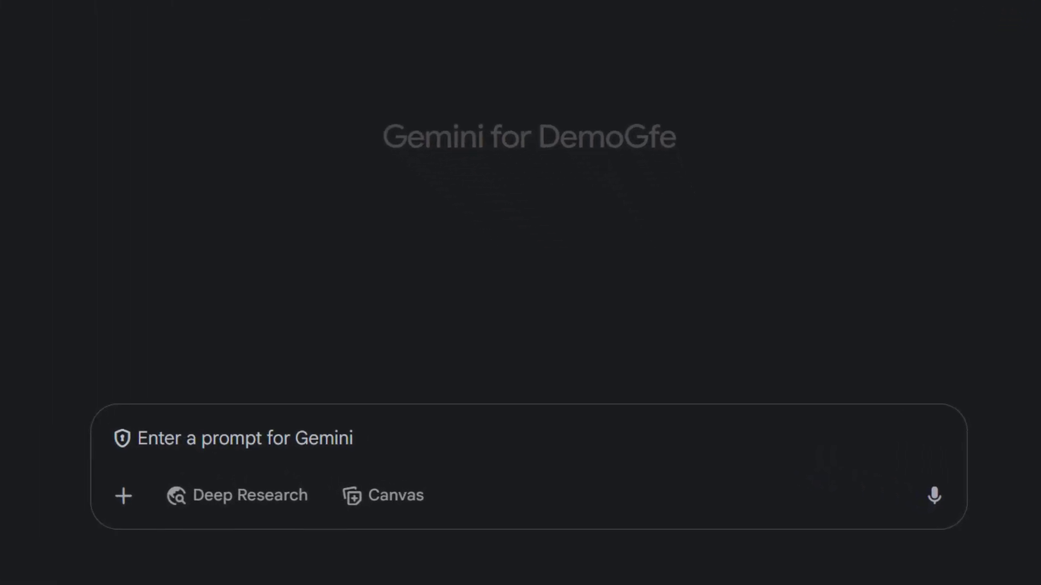
Step: Request a Canvas document about the water life cycle for year 5 students
left_click(389, 509)
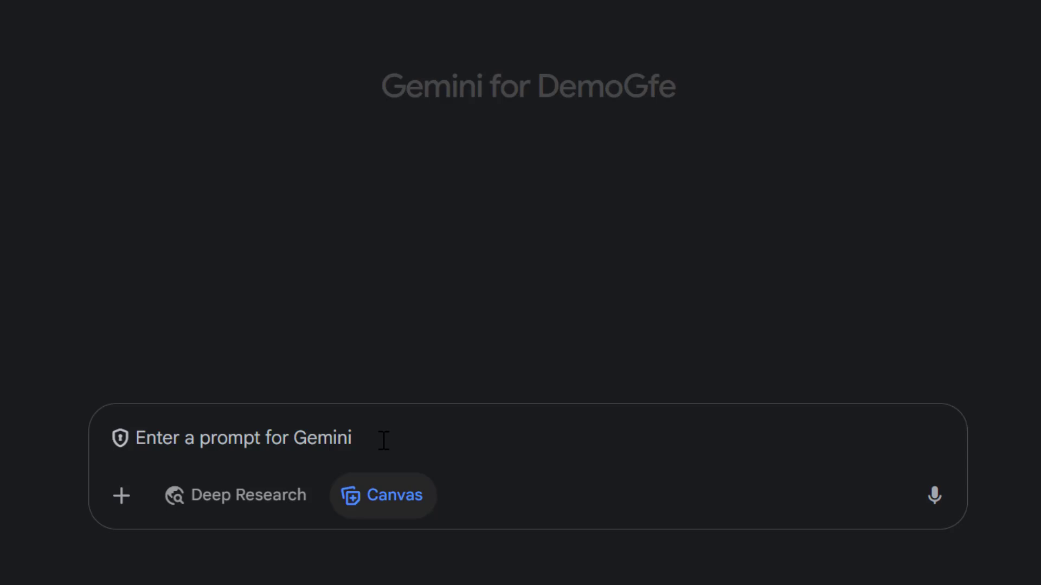
type("Create")
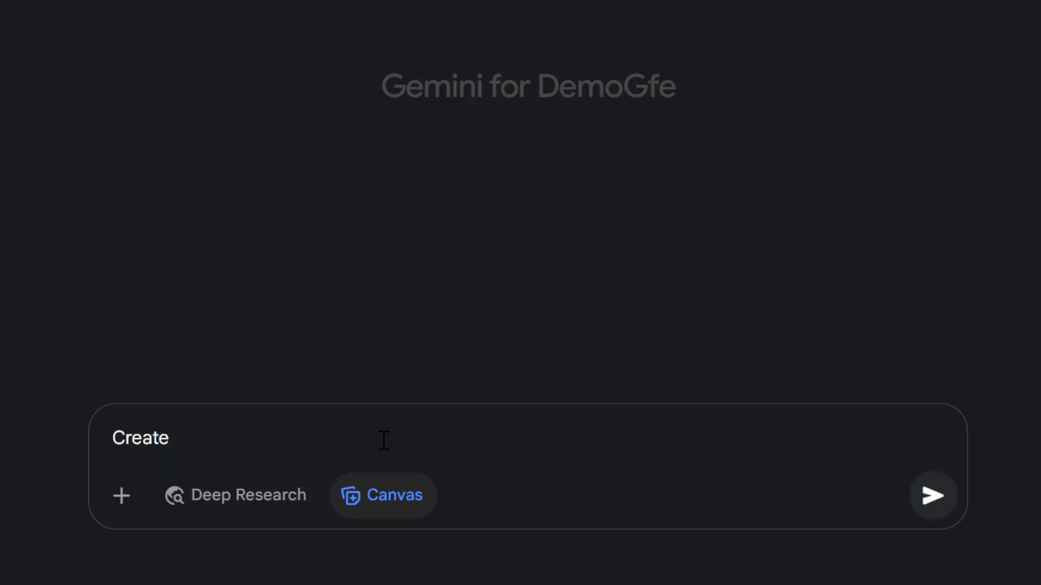
type(" a documen")
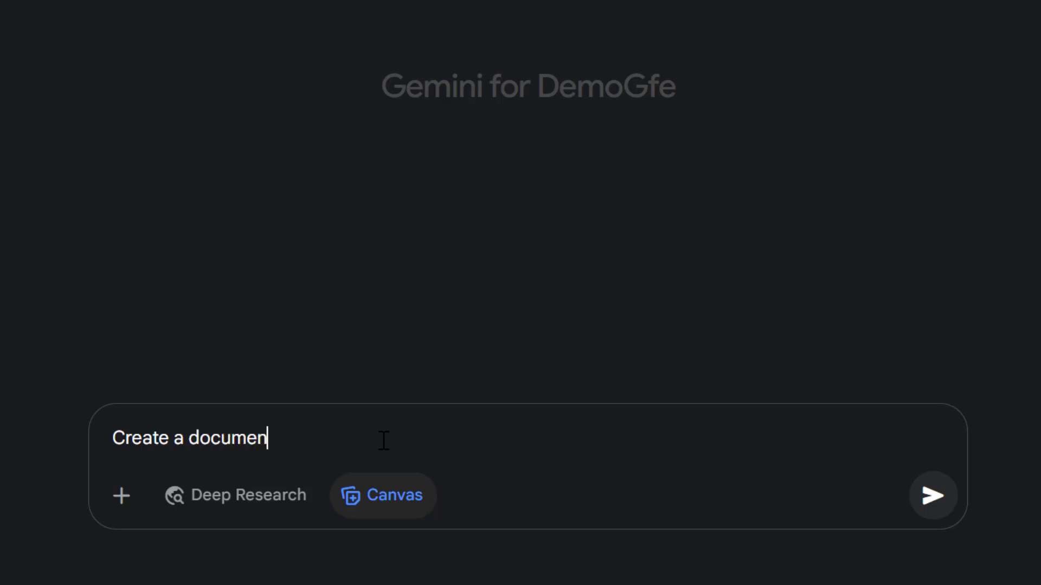
type("t about the water ")
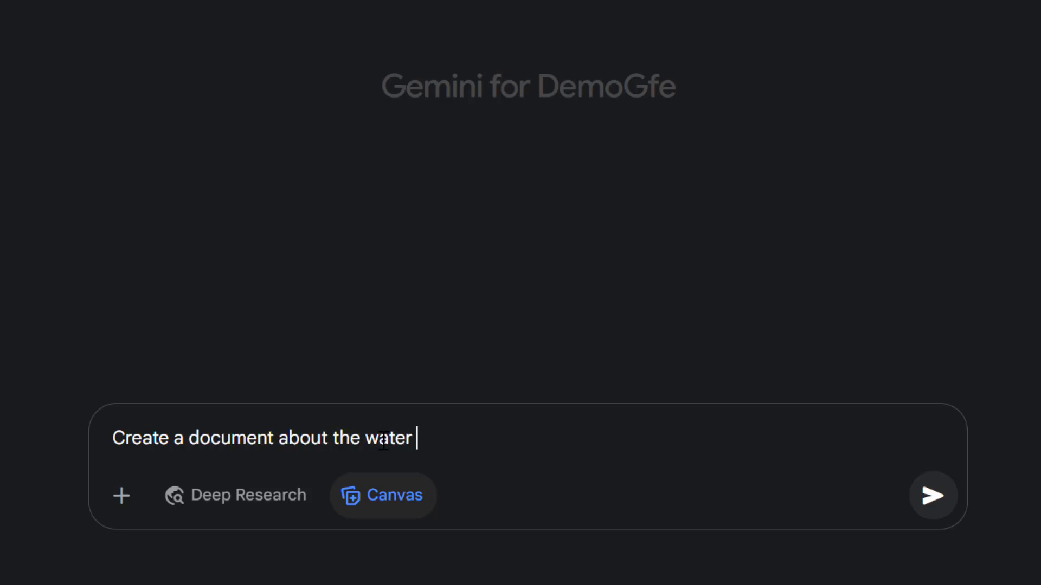
type("life cycle for ye")
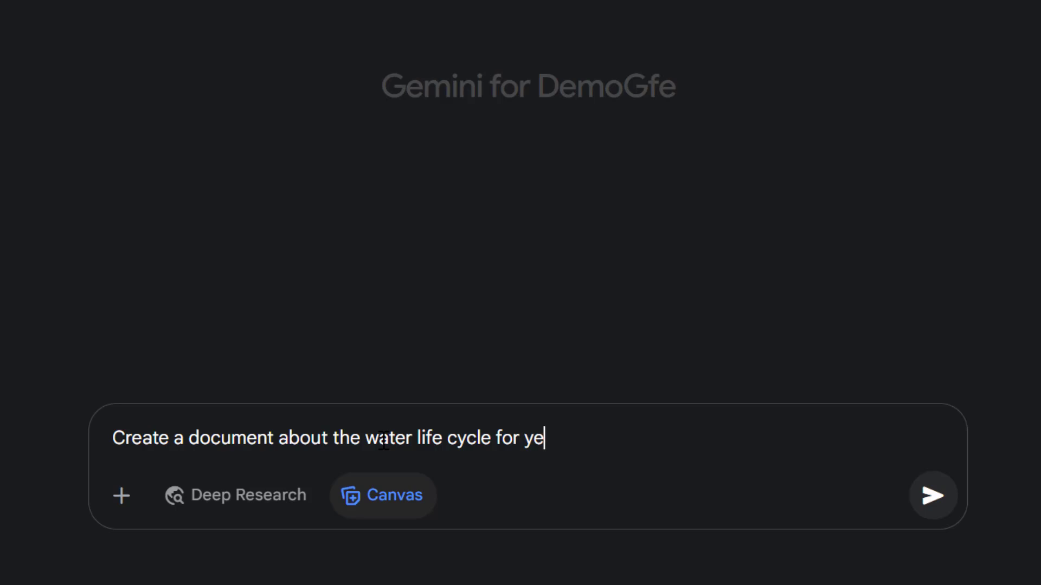
type("ar 5 students")
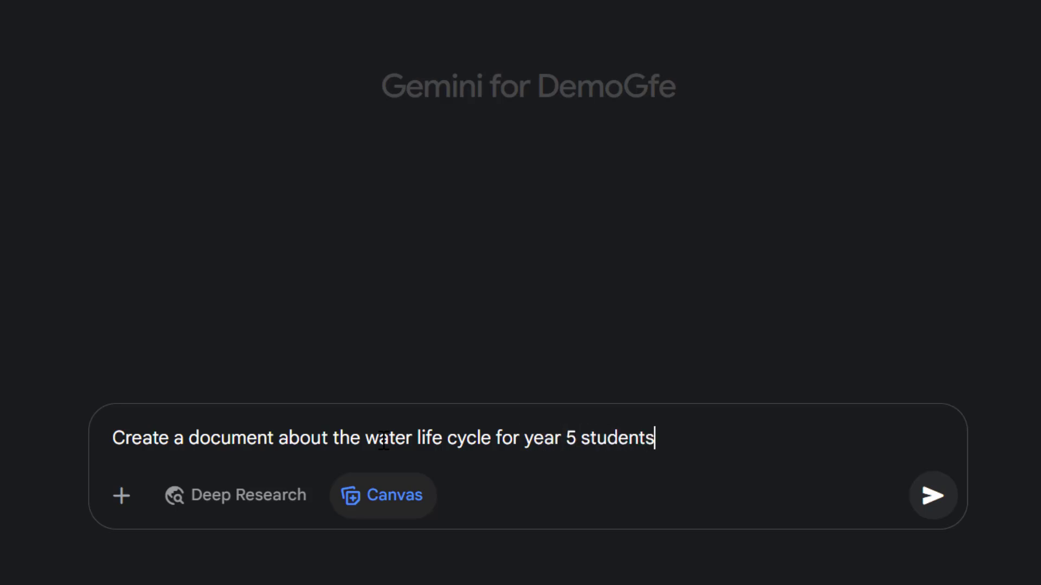
key("Return")
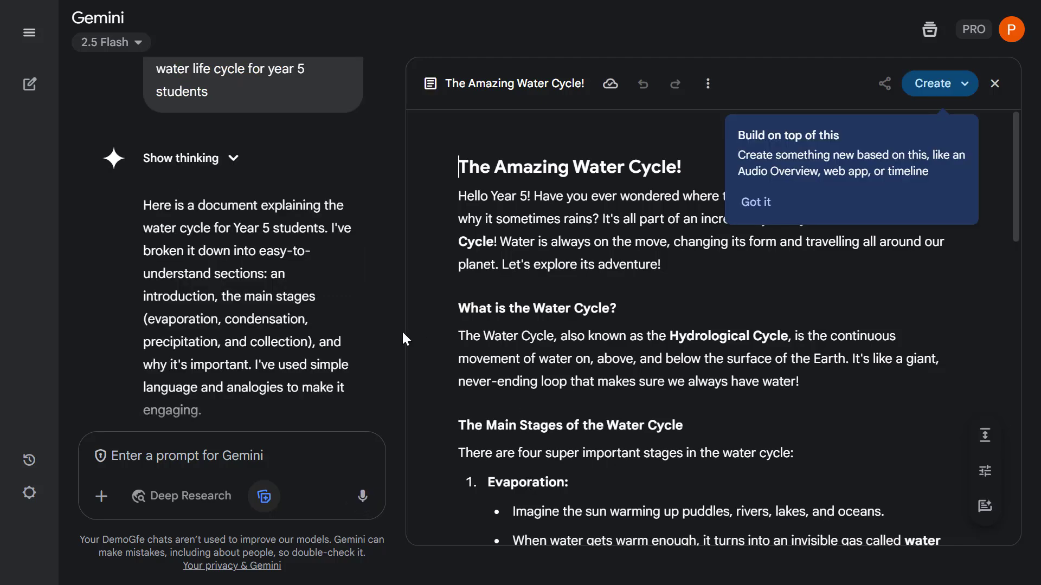
Step: Scroll to the end of the reply and dismiss the 'Build on top of this' tip
scroll(271, 244, "down", 5)
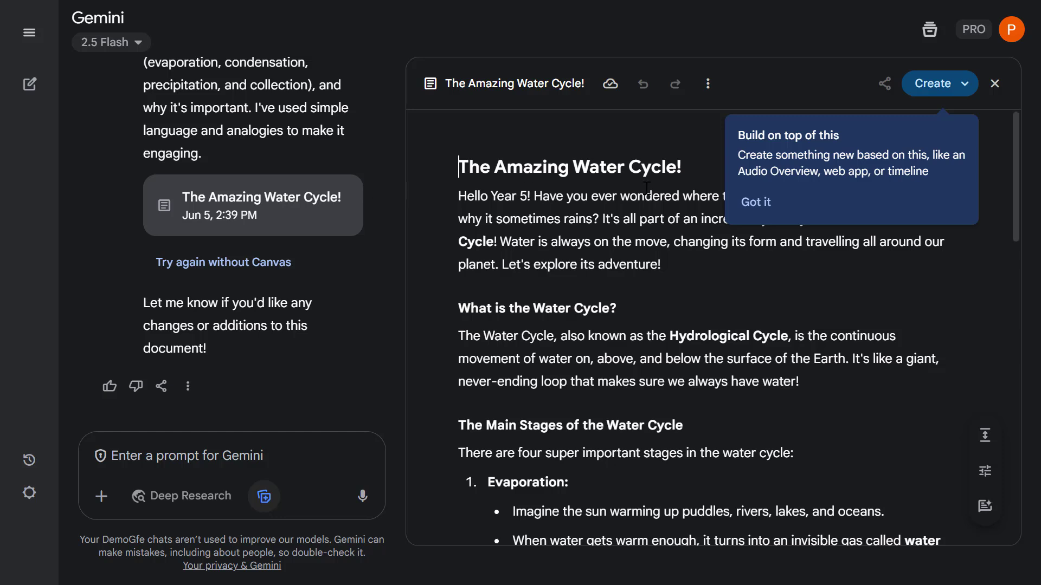
left_click(756, 202)
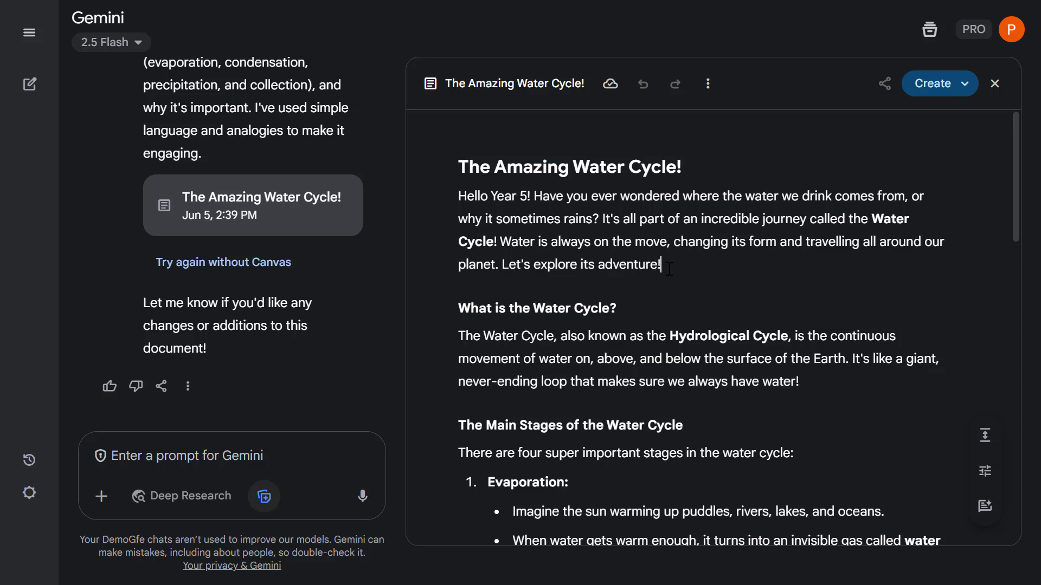
Step: Delete "Let's explore its adventure!" from the intro and make "Hello Year 5" bold
left_click_drag(669, 268, 494, 265)
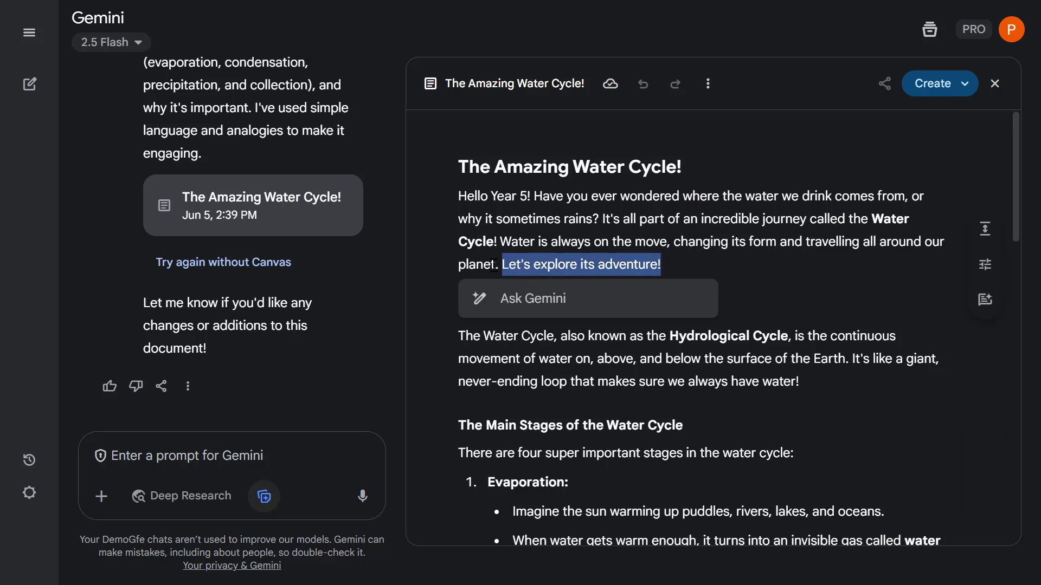
key("BackSpace")
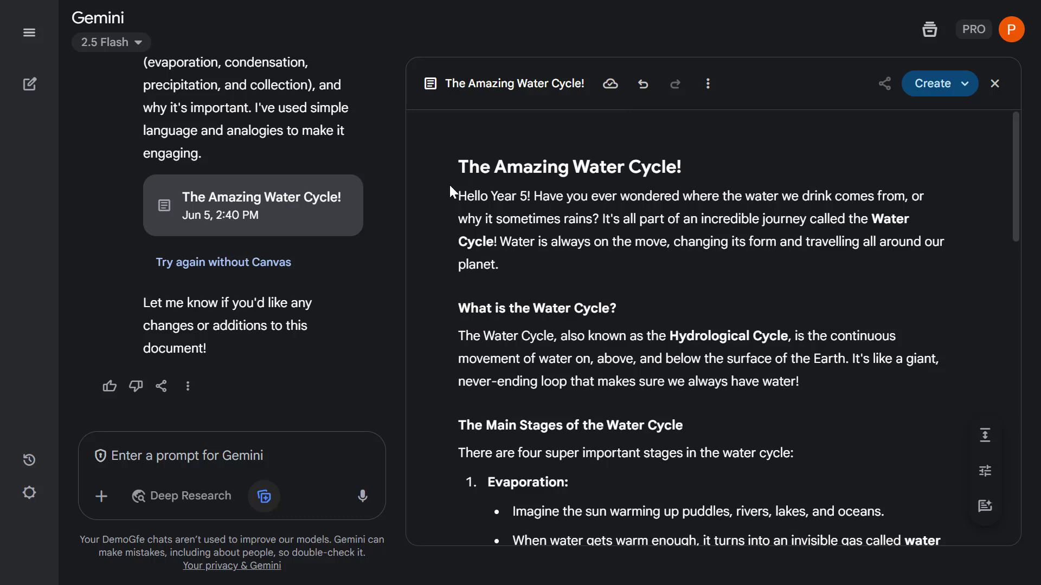
left_click_drag(457, 197, 527, 197)
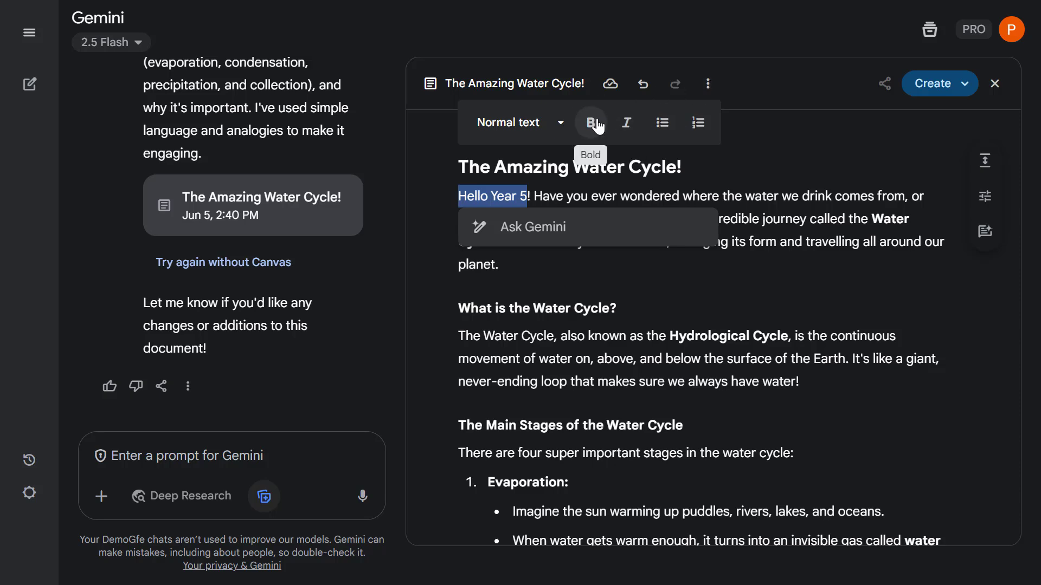
left_click(598, 126)
left_click(512, 123)
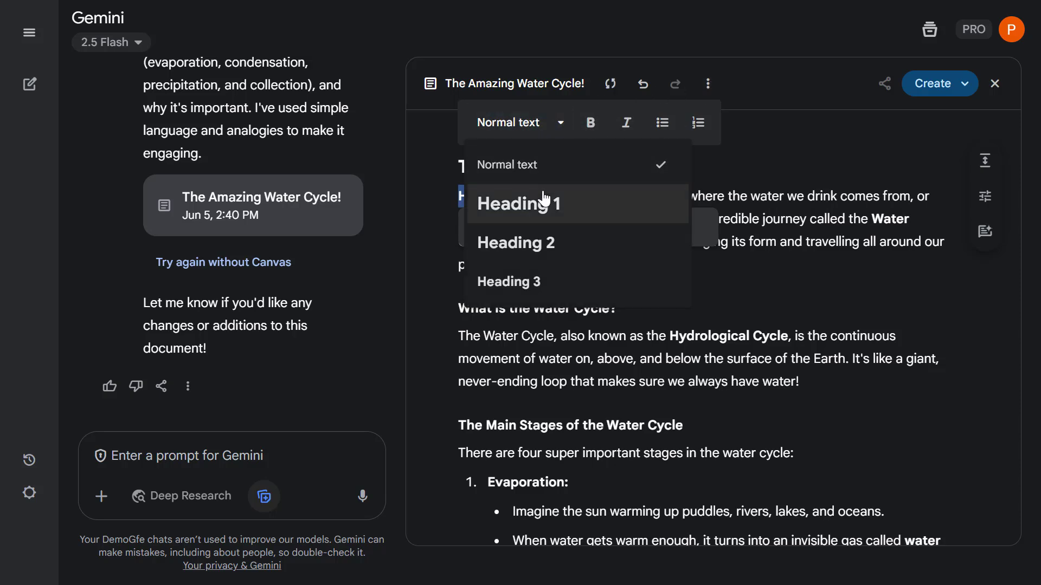
scroll(616, 261, "down", 7)
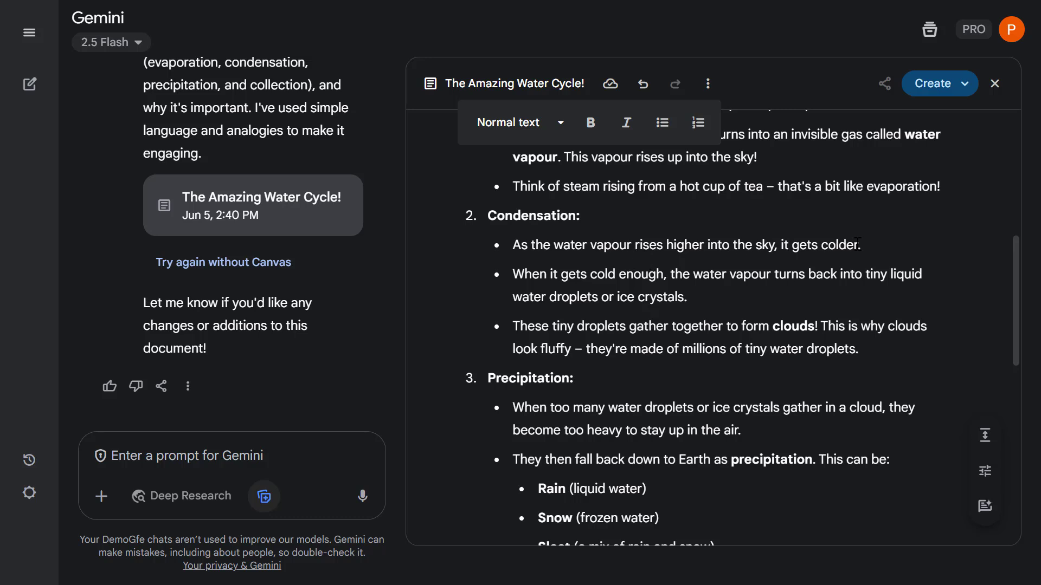
Step: Have Gemini expand the first Condensation sentence with the request 'expand this section'
left_click_drag(865, 245, 517, 245)
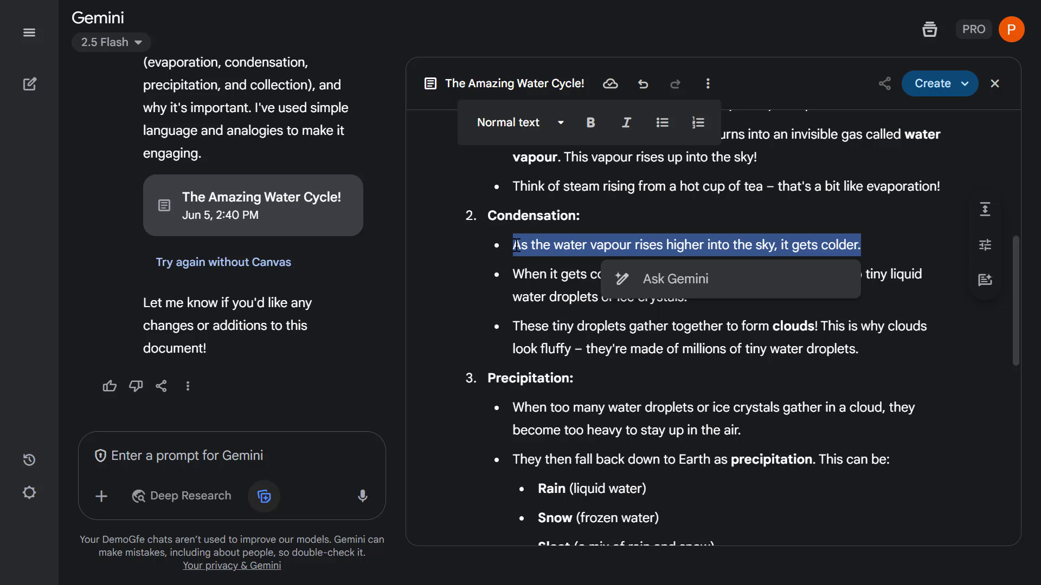
left_click(711, 278)
type("e")
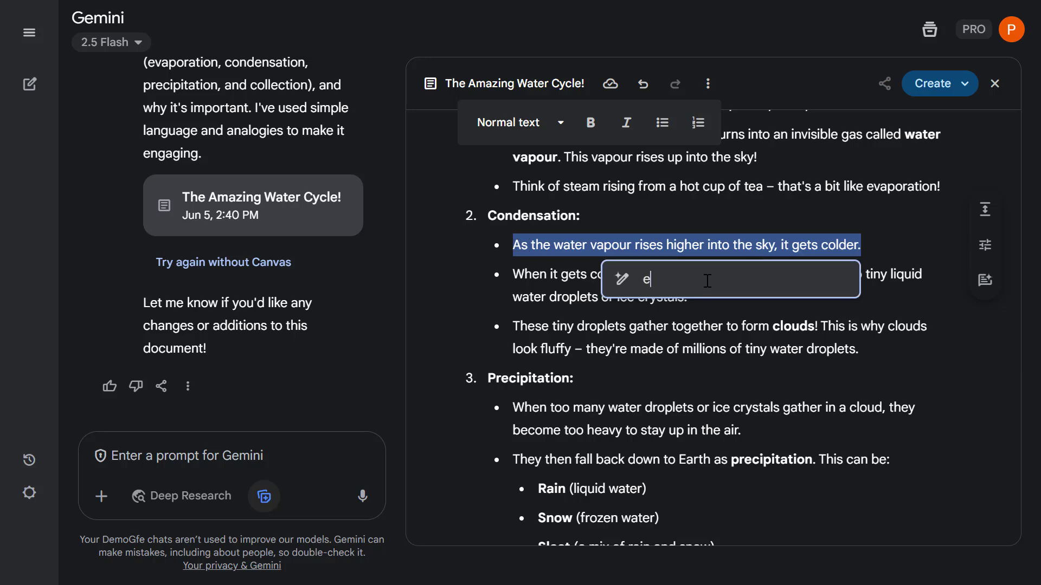
type("xpand this sec")
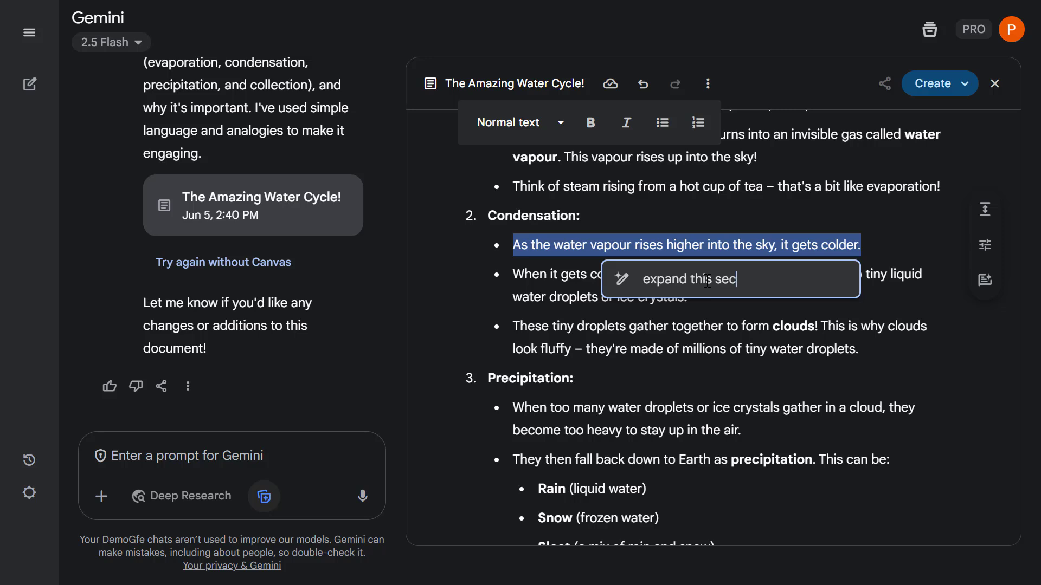
type("tion")
key("Return")
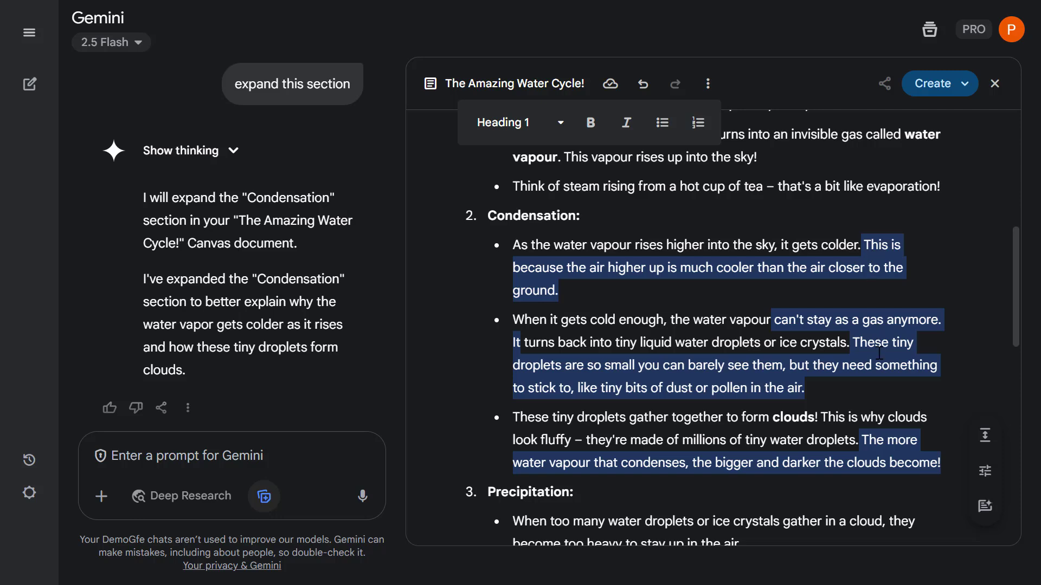
scroll(865, 390, "up", 1)
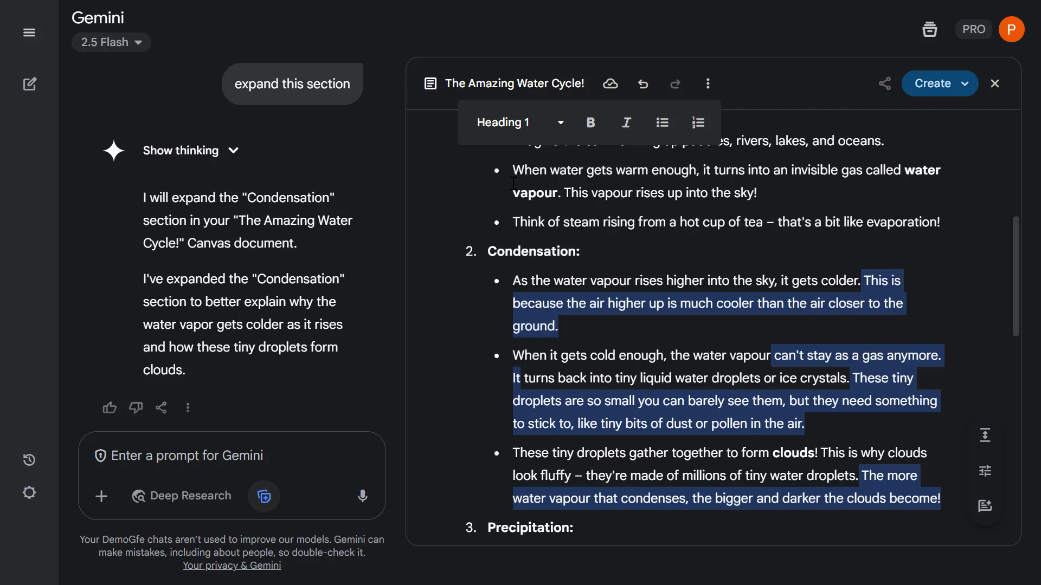
left_click(29, 33)
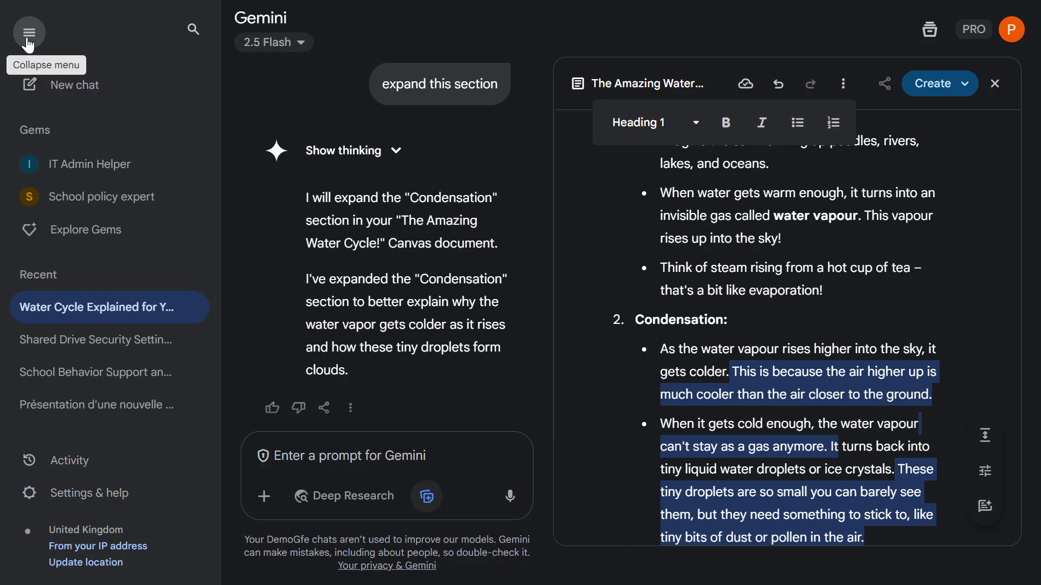
Step: In a new chat, ask Canvas for an interactive web app showing the water life cycle
left_click(47, 87)
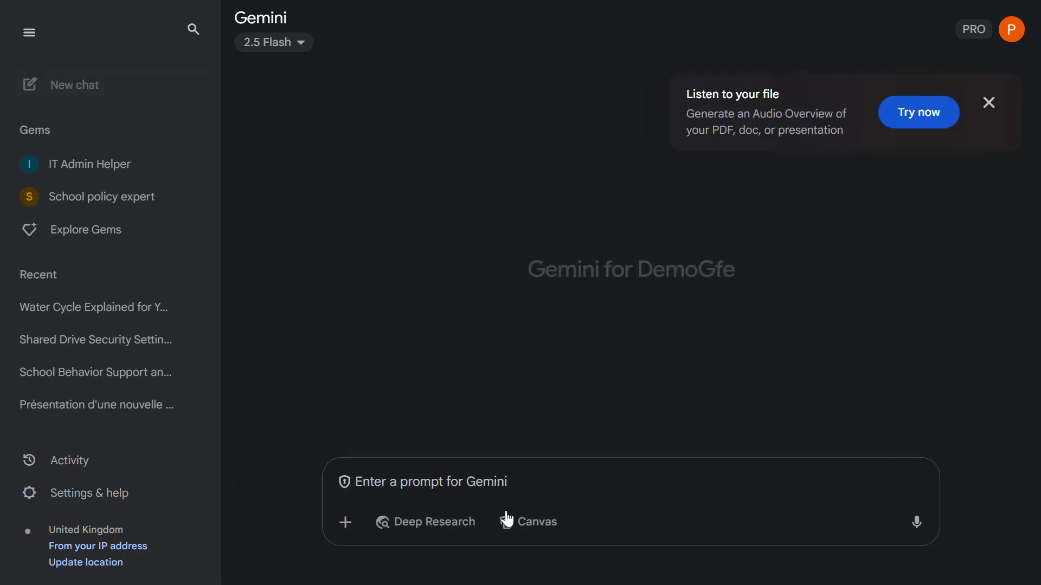
left_click(536, 524)
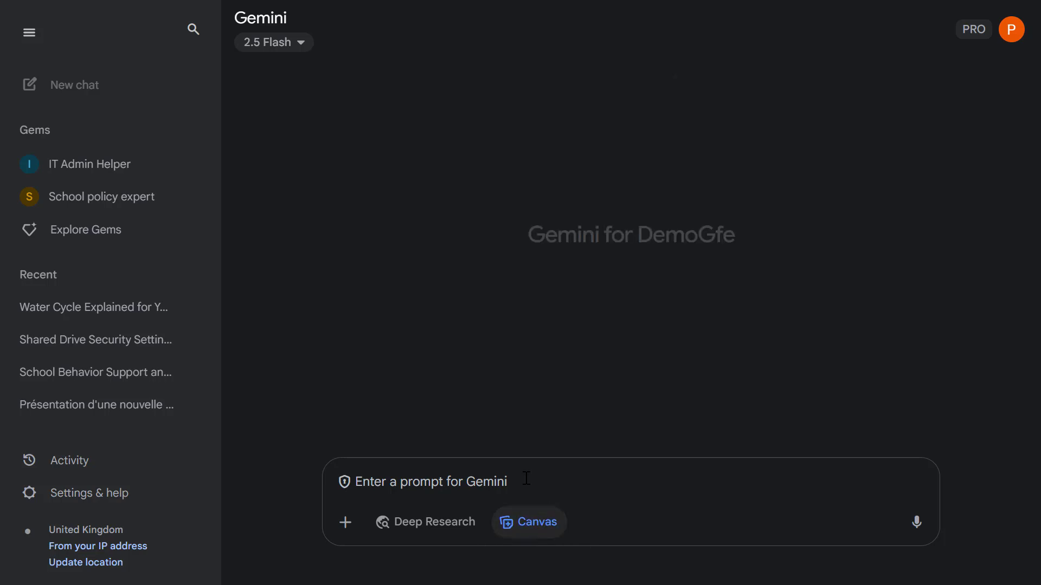
type("Cre")
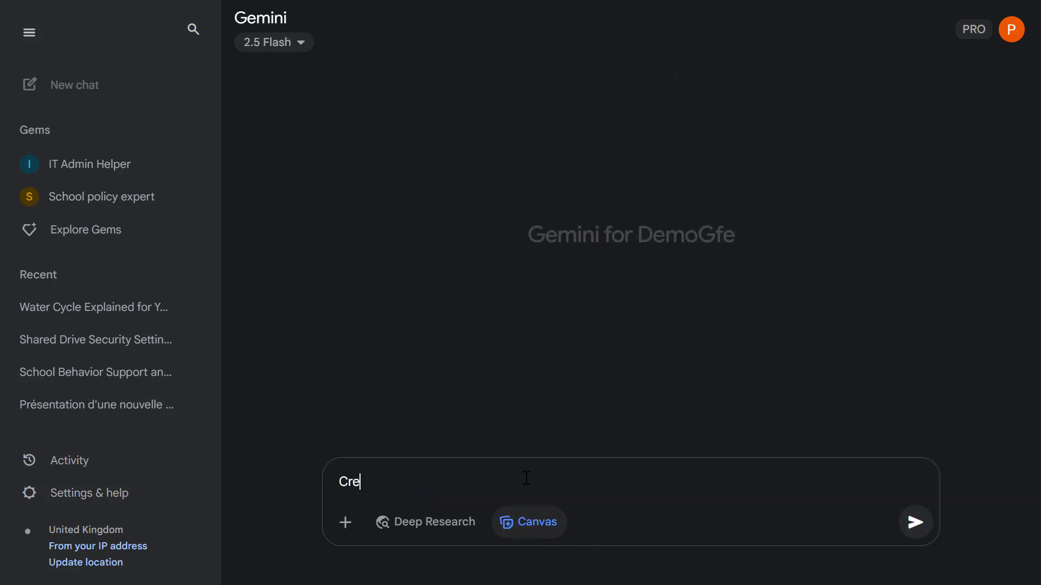
type("ate an interactive web app")
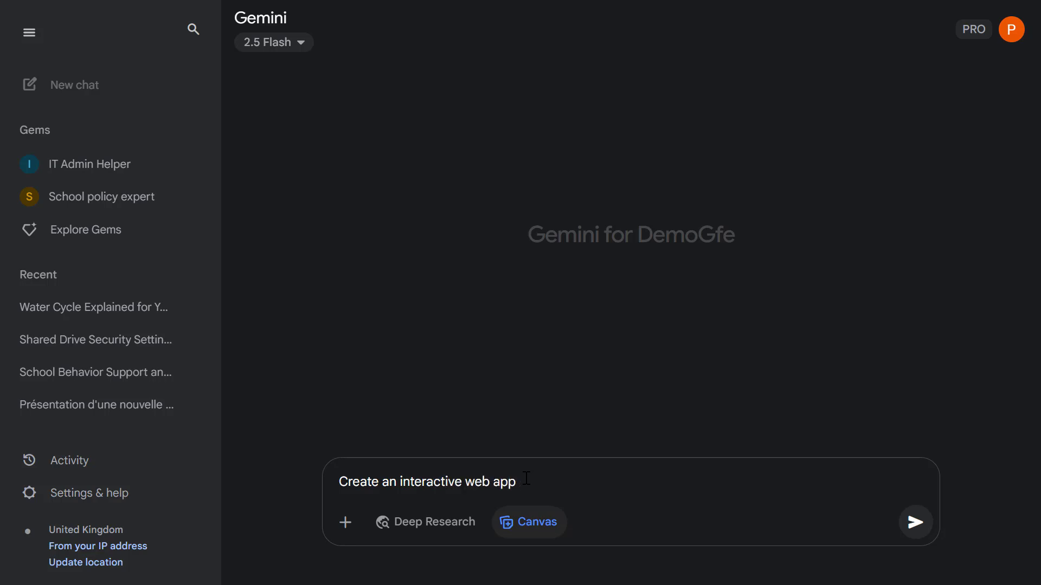
type(" showing the water life cyc")
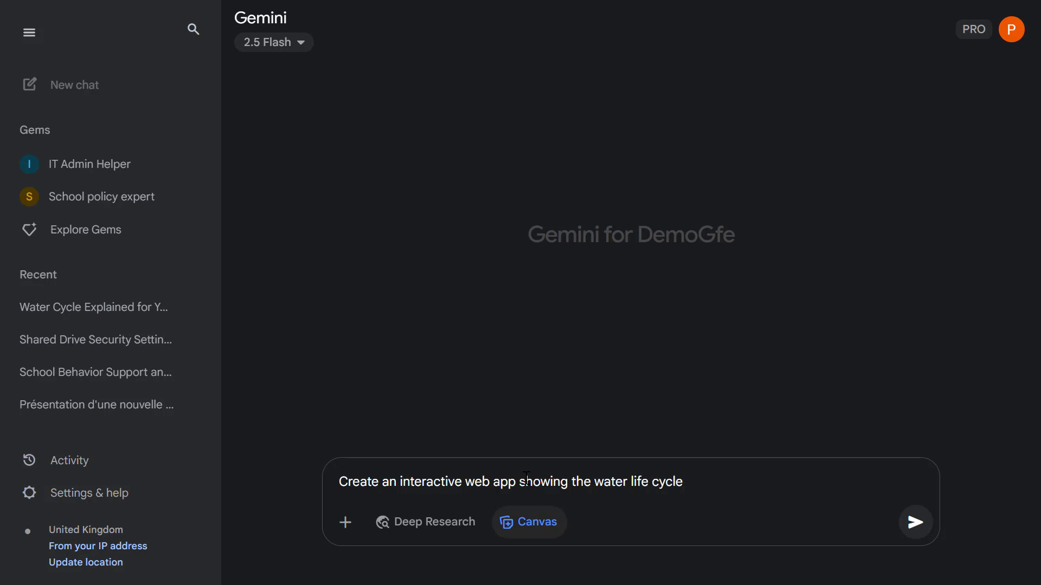
type("le")
key("Return")
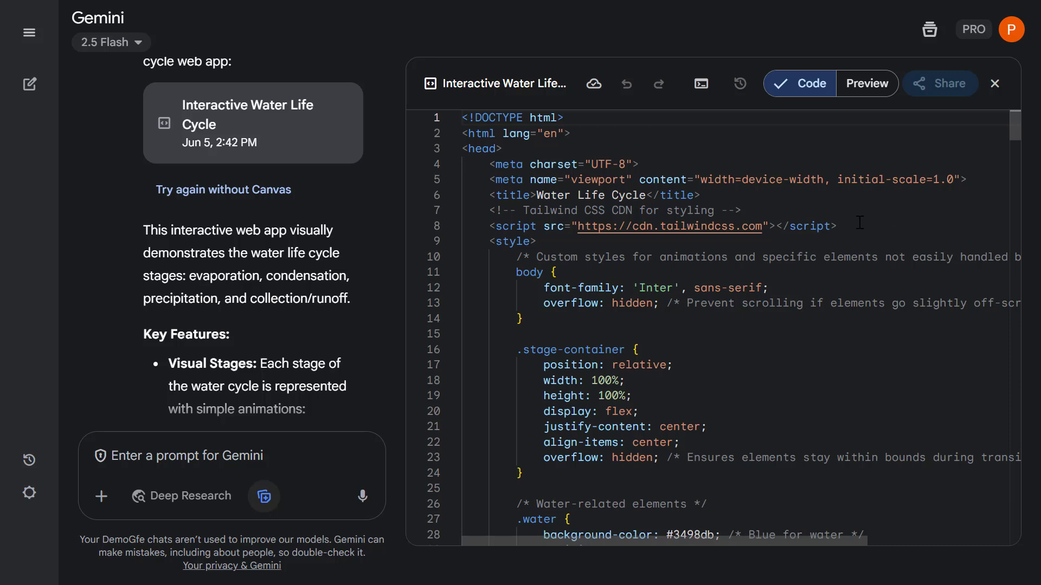
Step: Preview the water cycle app, adjusting page zoom, and run Start Cycle
scroll(799, 217, "down", 3)
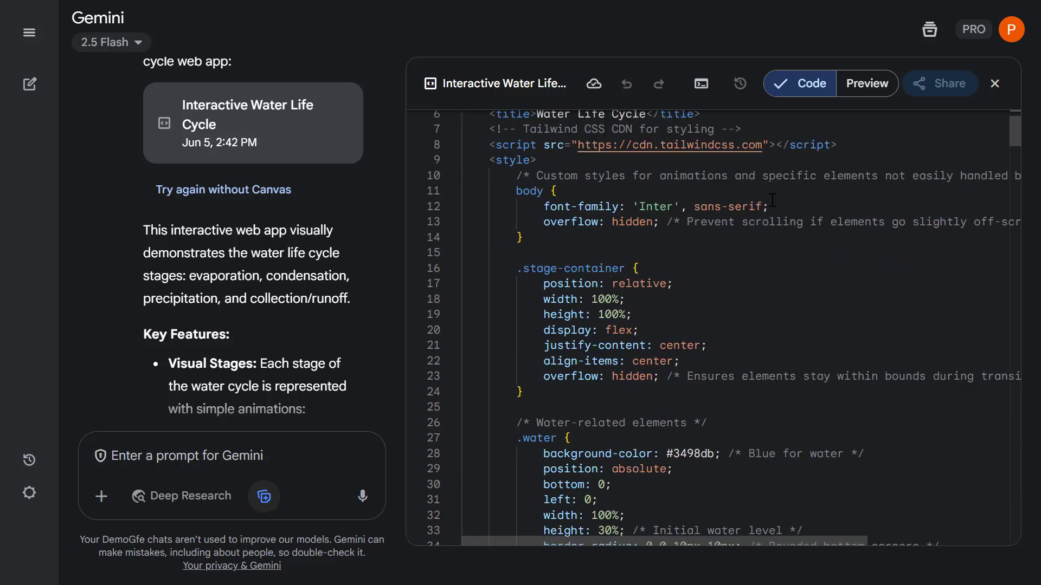
scroll(771, 206, "down", 6)
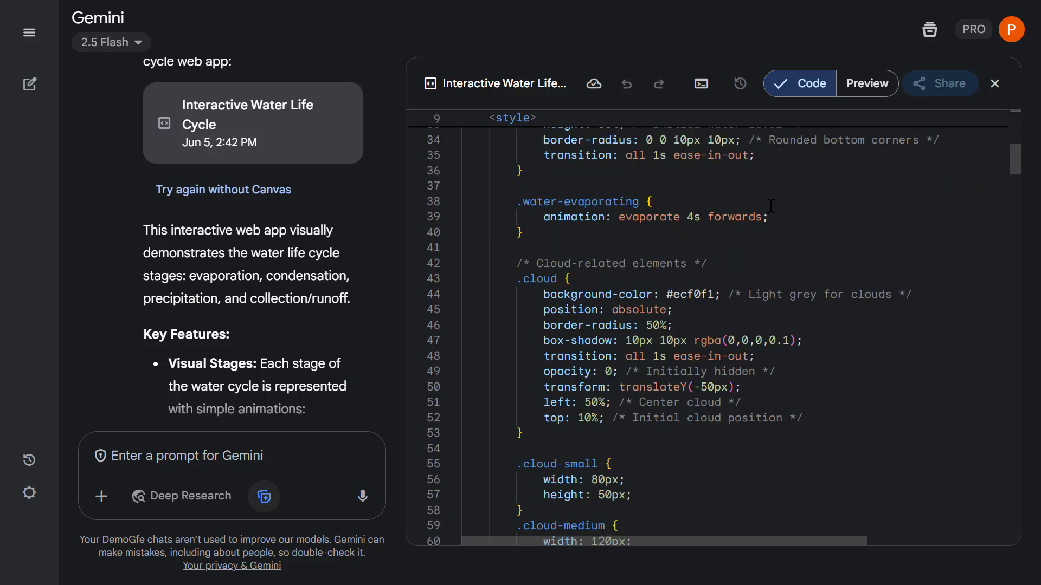
scroll(858, 123, "up", 3)
left_click(866, 85)
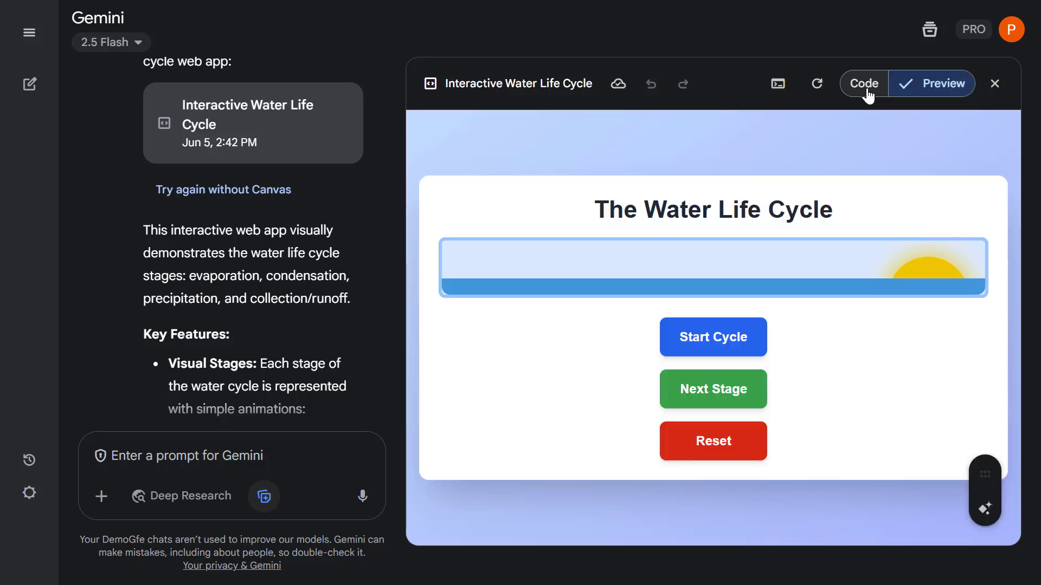
key("ctrl+minus")
key("ctrl+minus")
key("ctrl+minus")
key("ctrl+minus")
key("ctrl+minus")
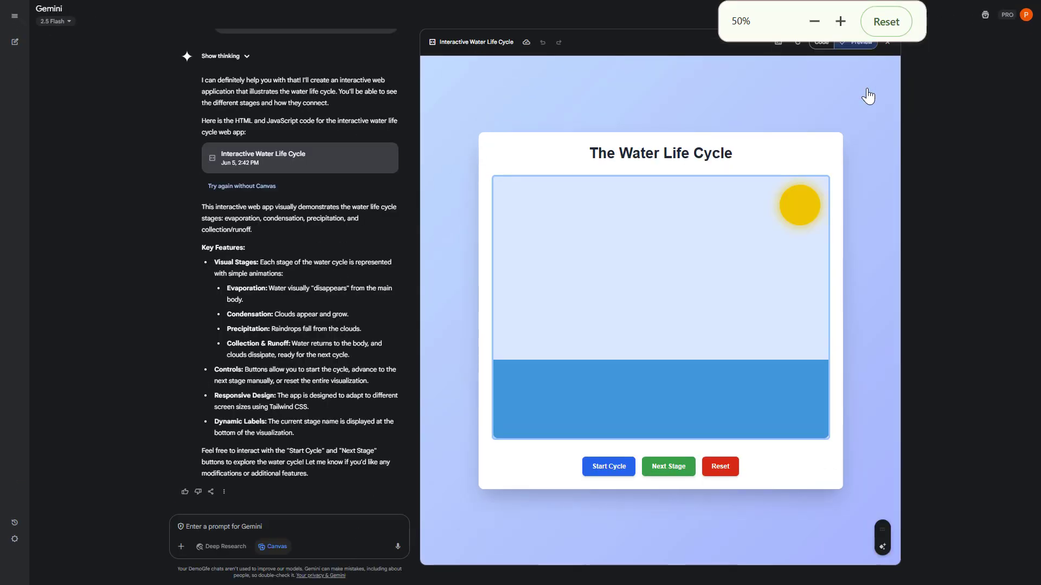
key("ctrl+plus")
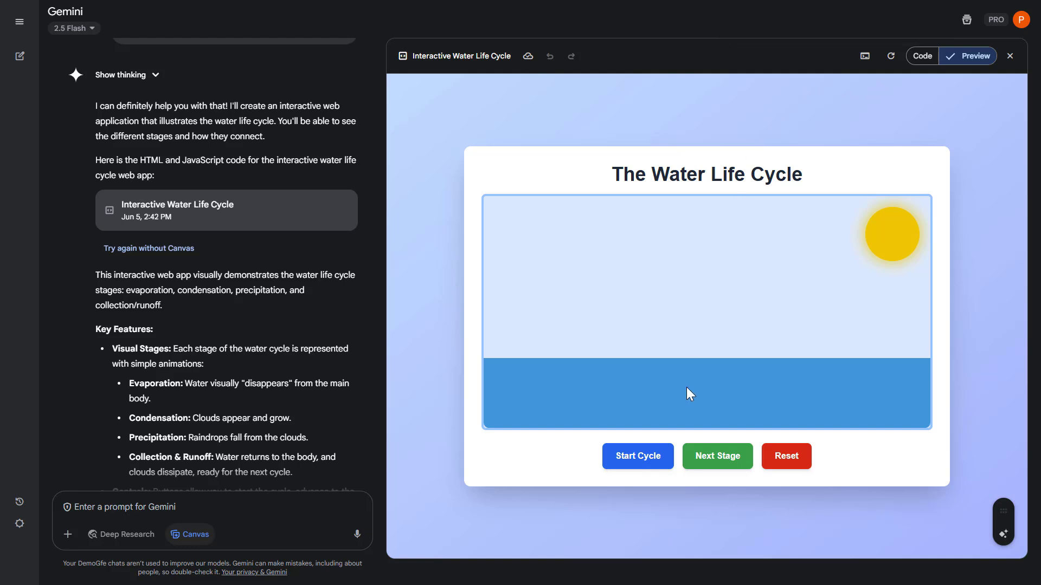
left_click(639, 458)
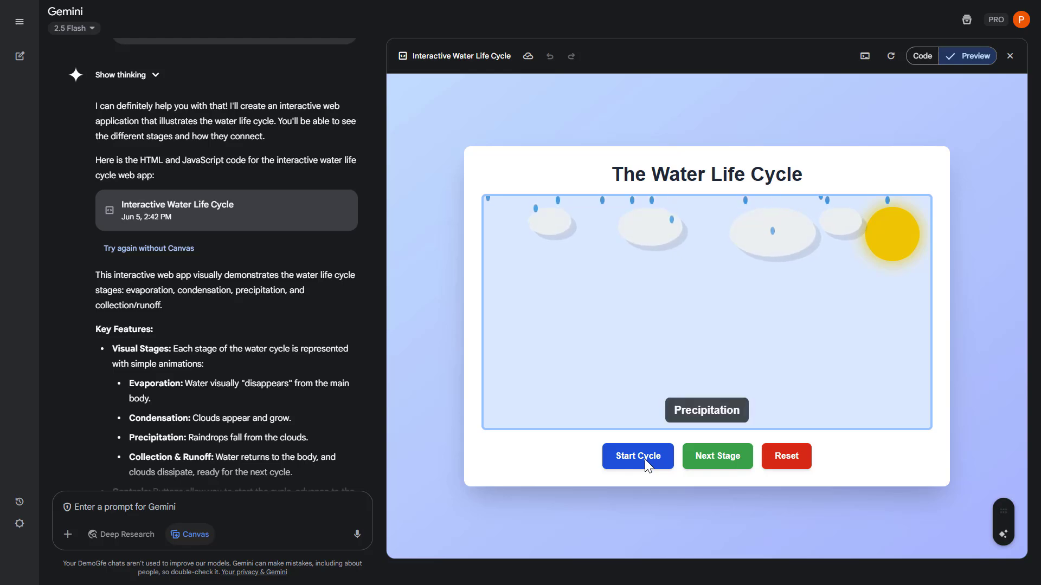
key("ctrl+plus")
key("ctrl+plus")
key("ctrl+plus")
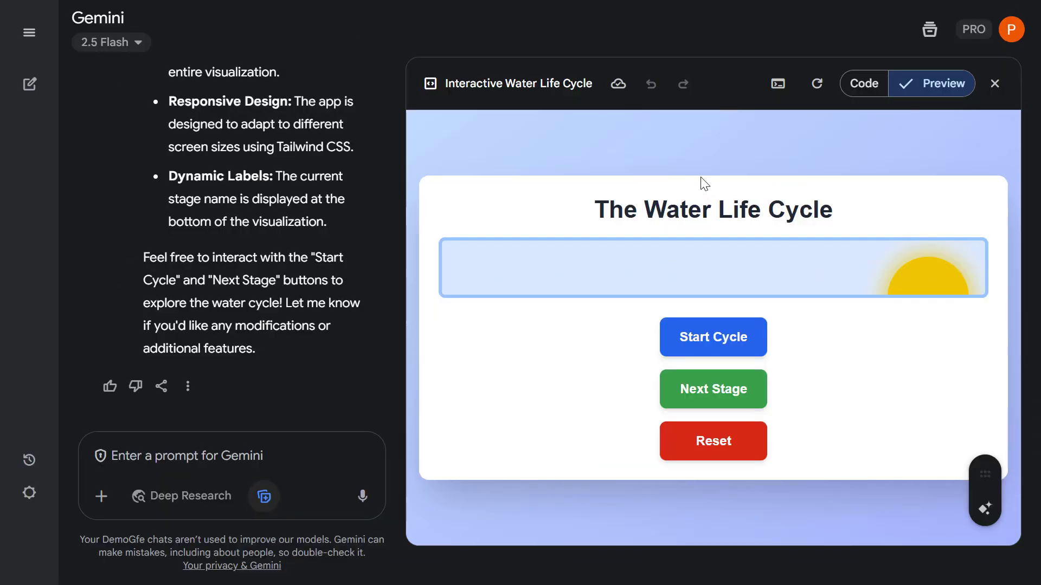
Step: Return to the code view and select all of the app's code
left_click(861, 86)
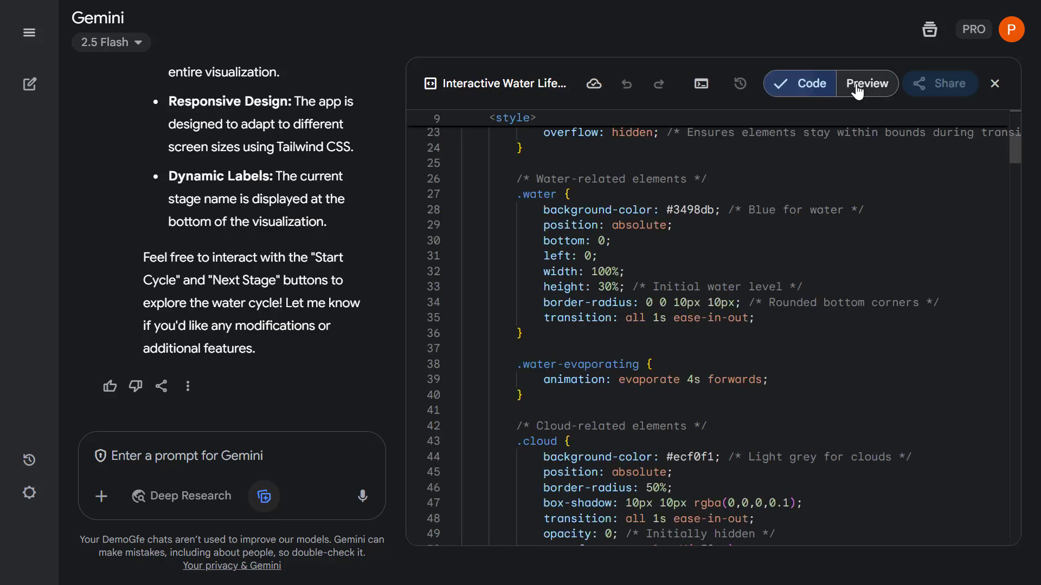
left_click(668, 223)
key("ctrl+a")
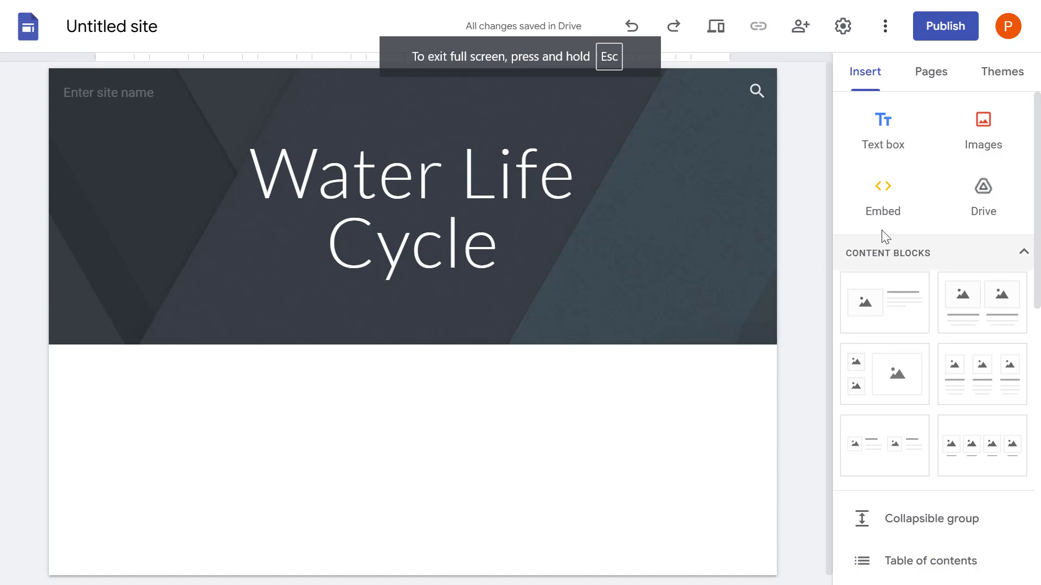
Step: Embed the copied app HTML into the Sites page as embed code
left_click(882, 201)
left_click(401, 253)
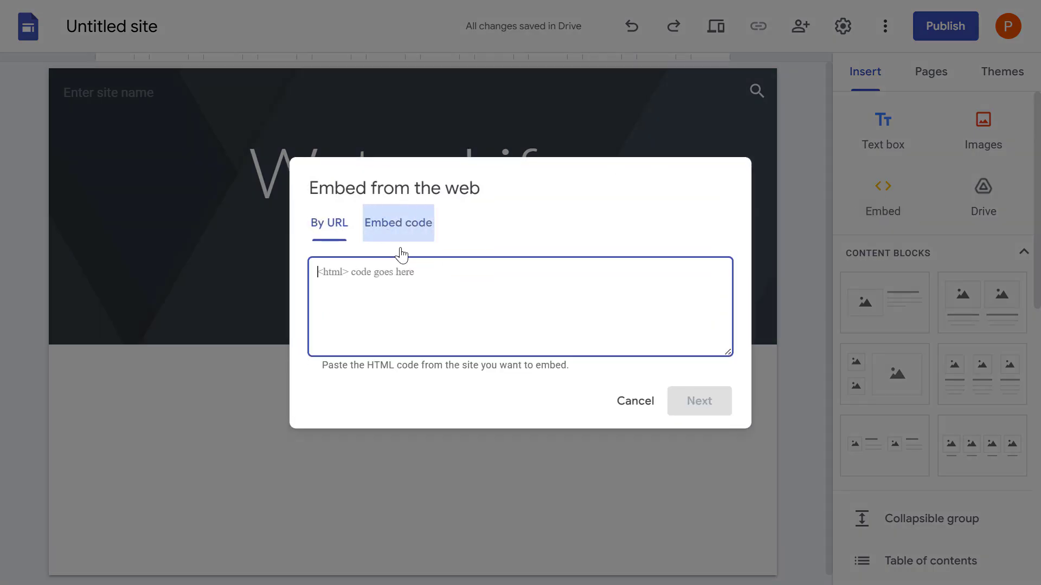
key("ctrl+v")
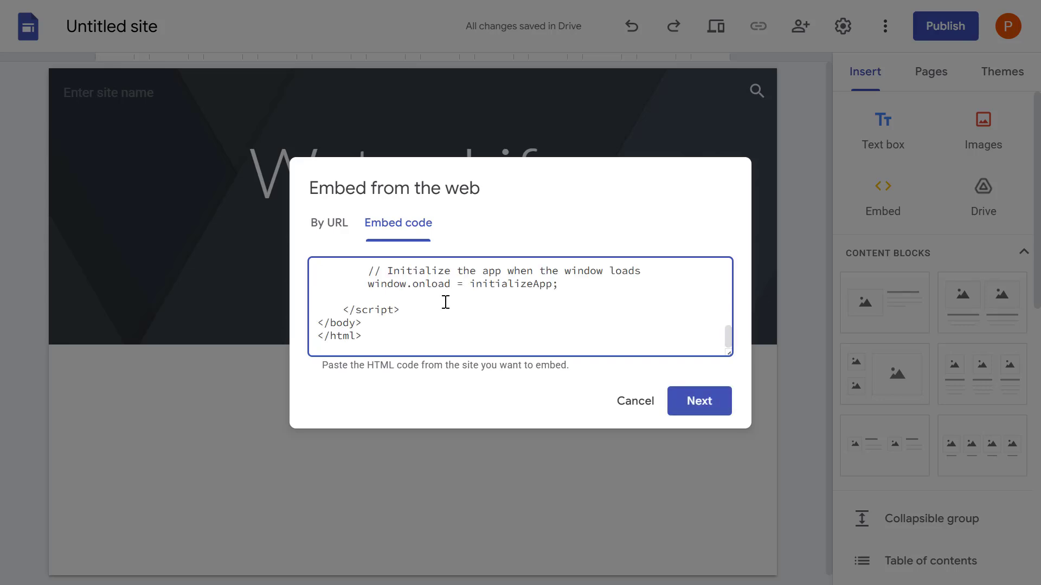
left_click(689, 394)
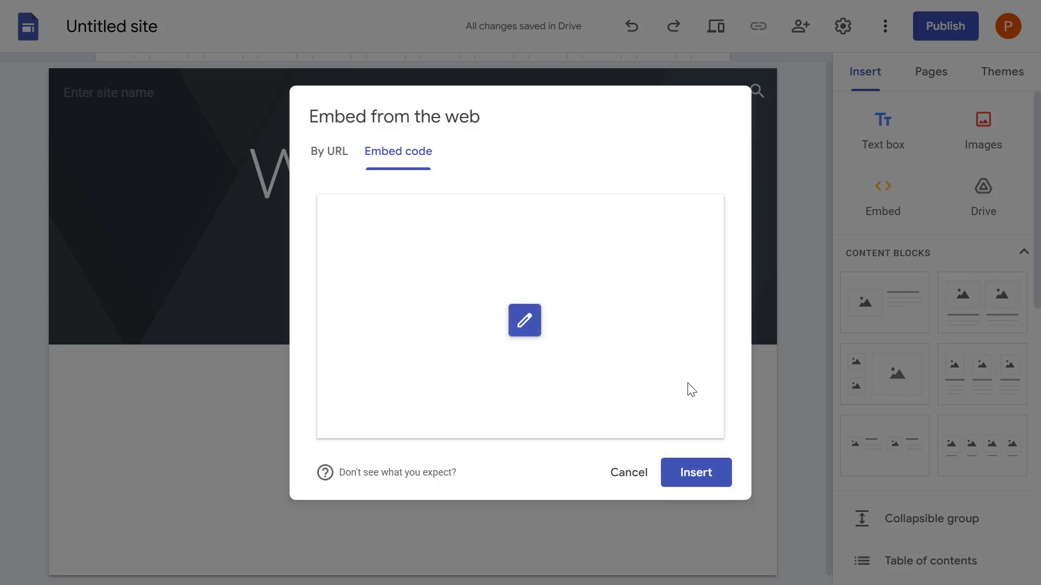
left_click(699, 475)
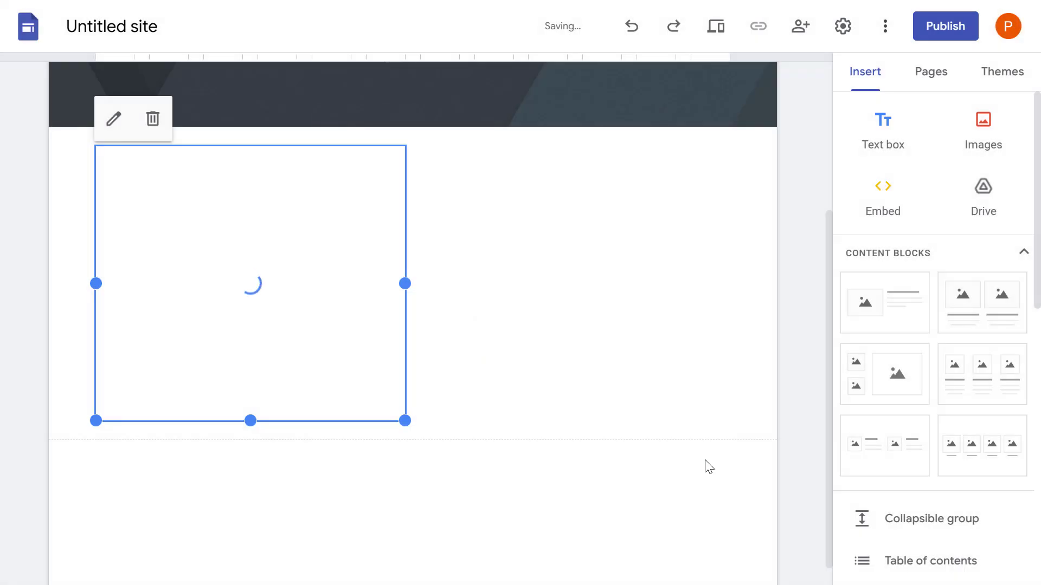
Step: Enlarge the embed box to fit the whole app, then preview the site
left_click_drag(406, 421, 762, 523)
scroll(732, 433, "down", 3)
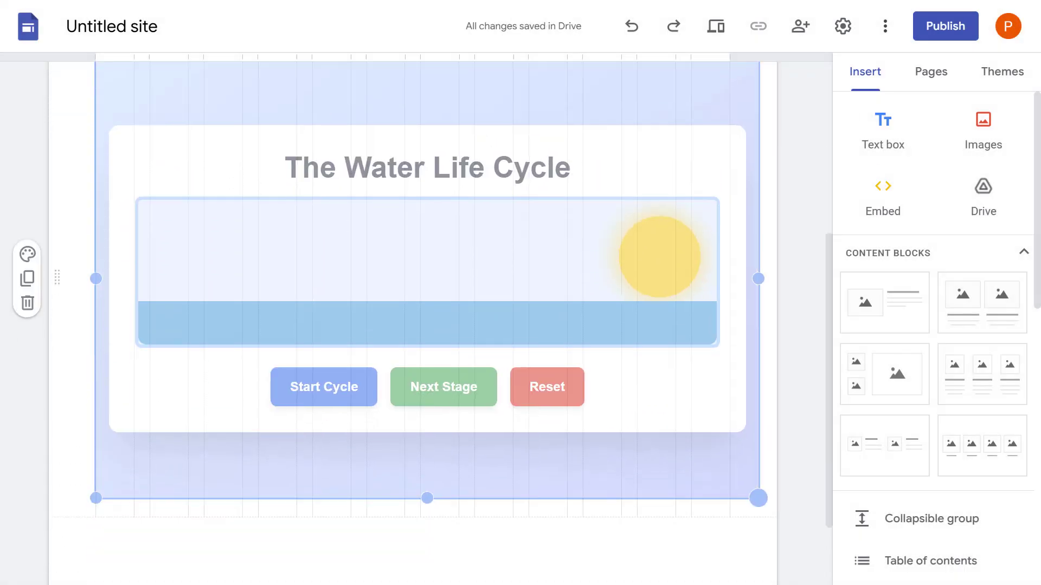
left_click_drag(727, 411, 779, 509)
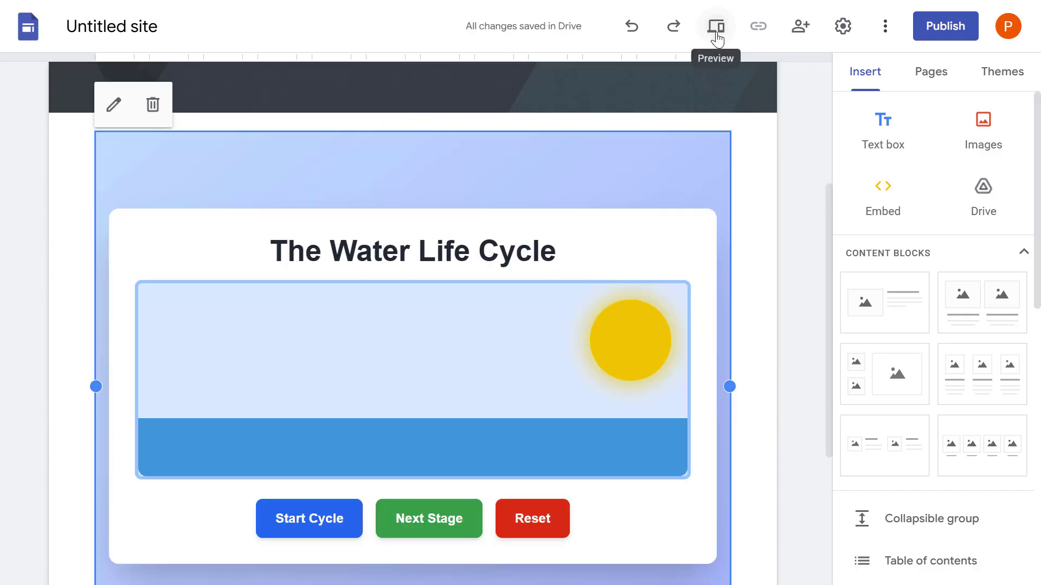
left_click(715, 27)
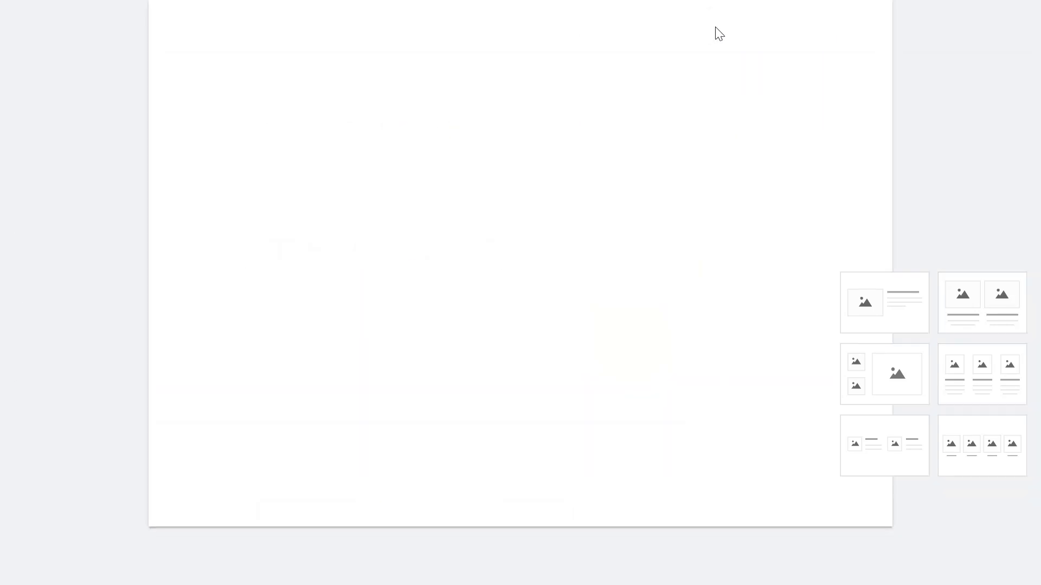
Step: Scroll the site preview and run Start Cycle in the embedded app
scroll(967, 217, "down", 8)
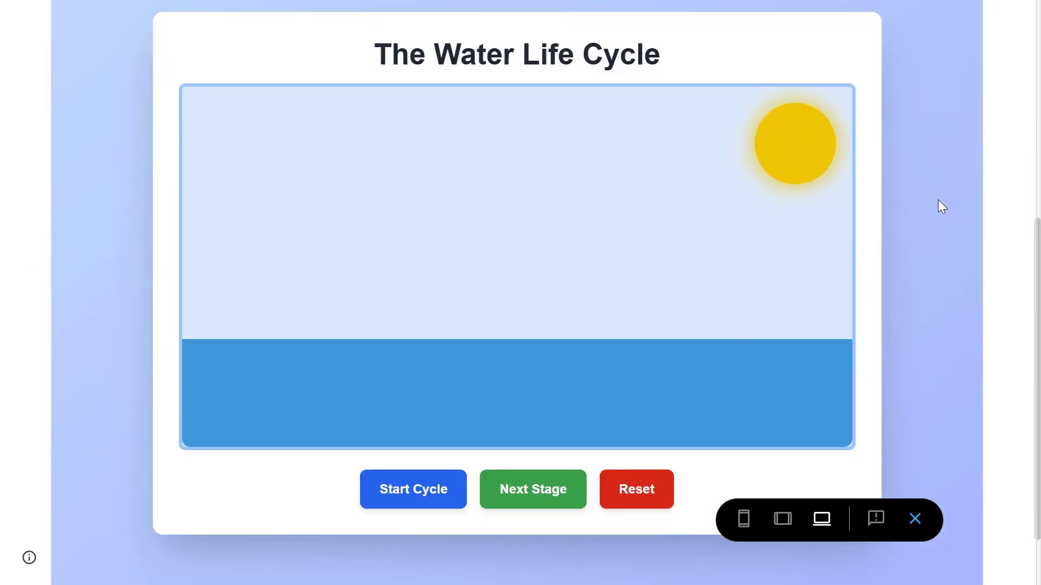
left_click(412, 486)
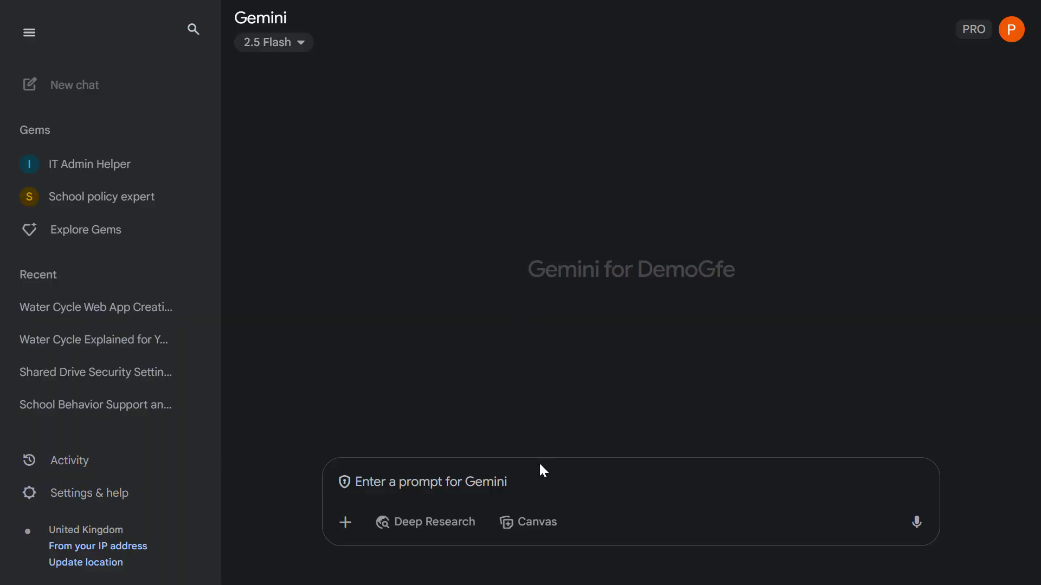
Step: Ask Canvas to create a 3D representation of the solar system
left_click(524, 515)
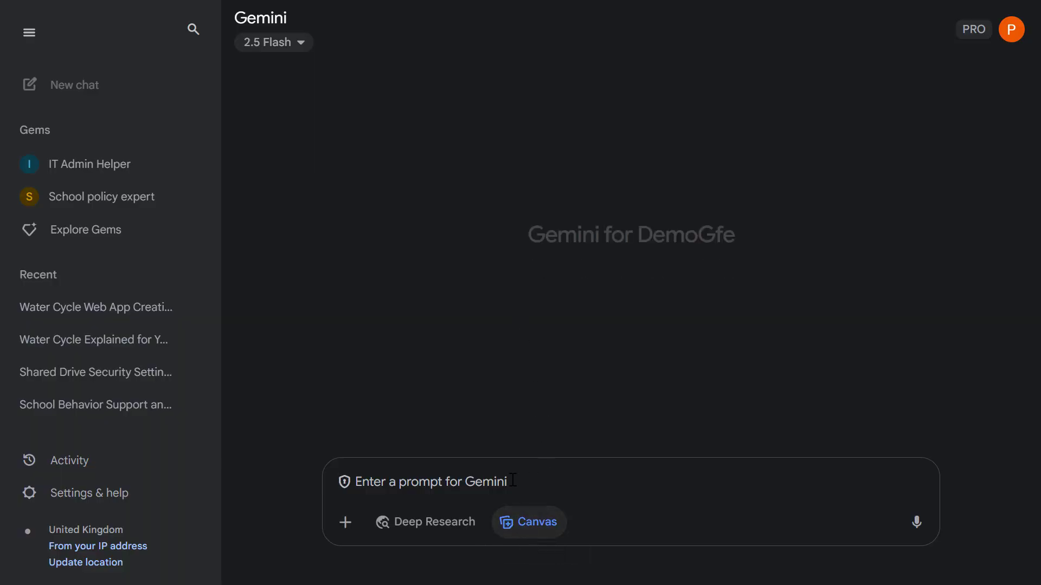
type("Create ")
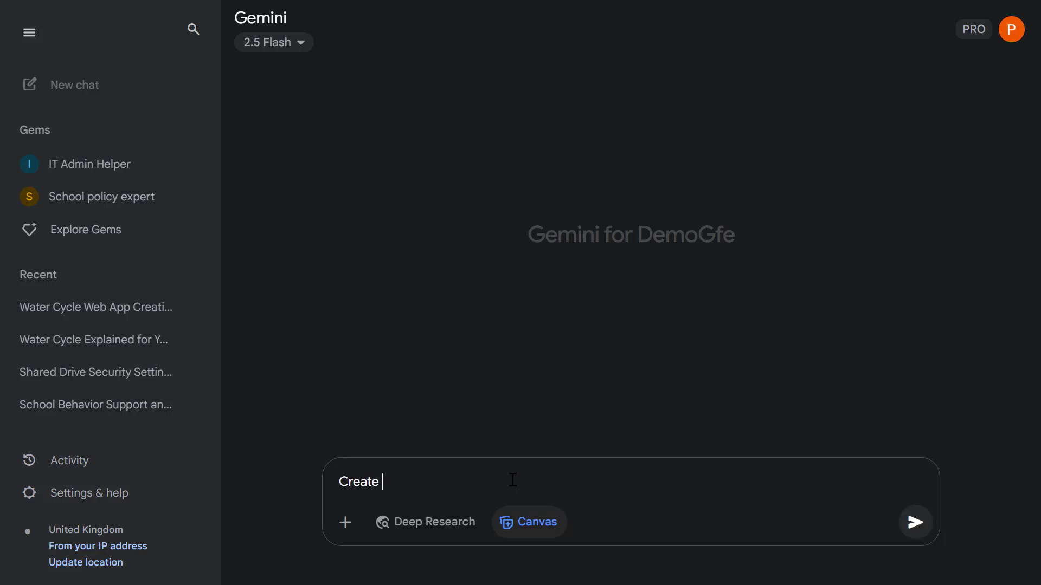
type("a 3d representation of")
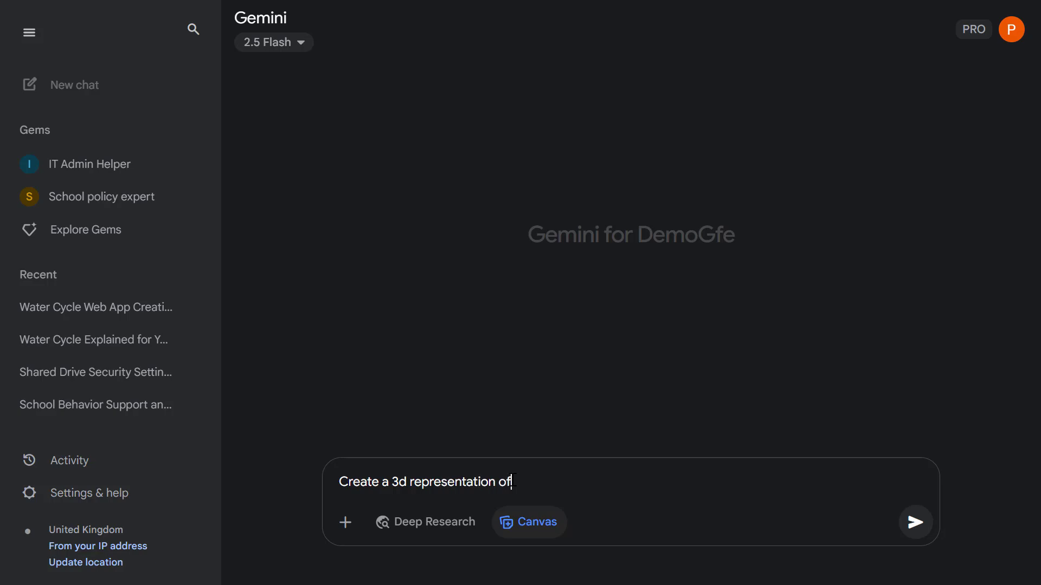
type(" the solar system")
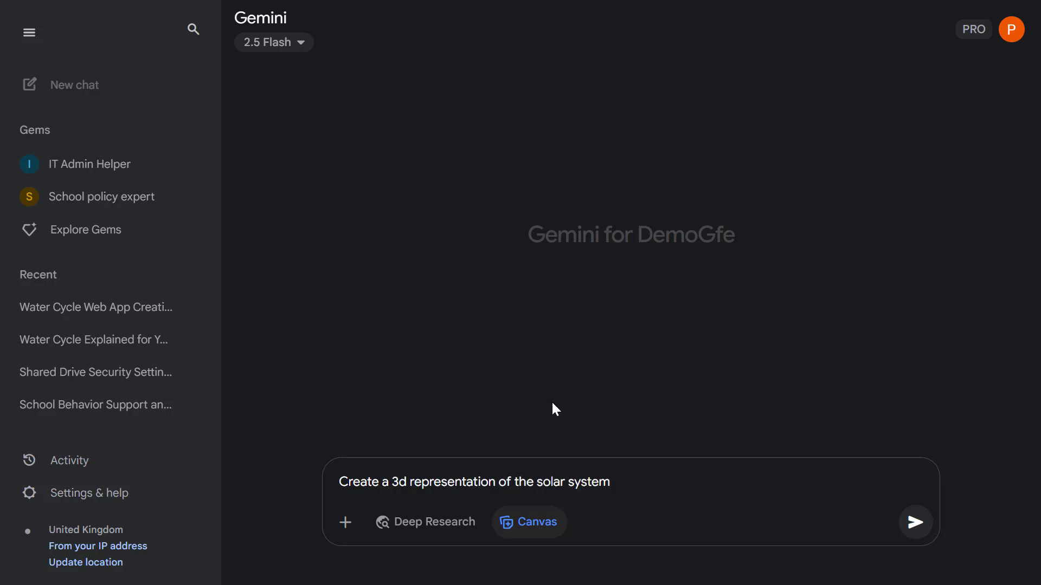
key("Return")
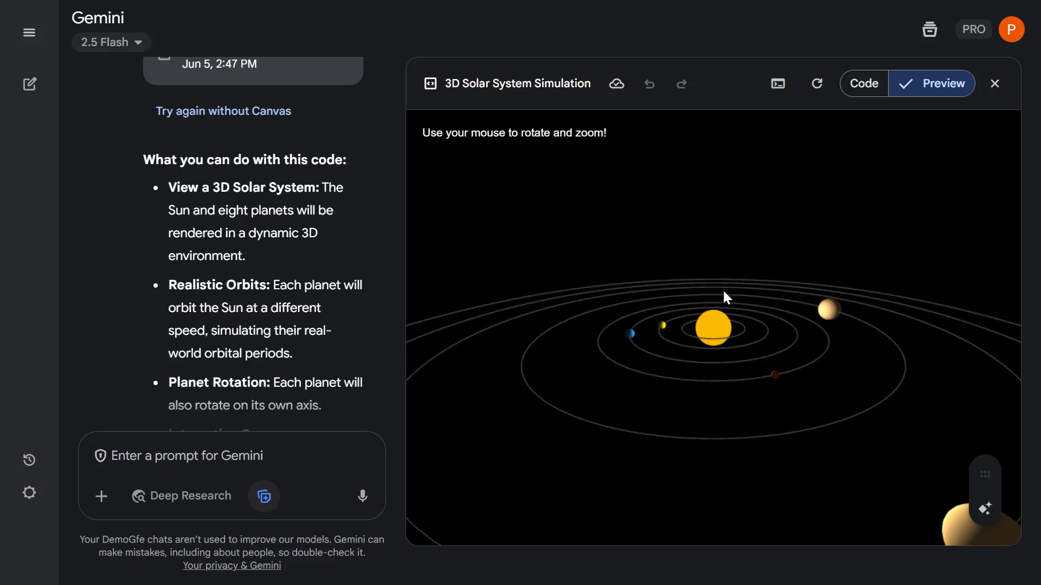
Step: Request 'Add some stars in the distance' and tilt the preview edge-on to view the starfield
left_click_drag(723, 288, 622, 374)
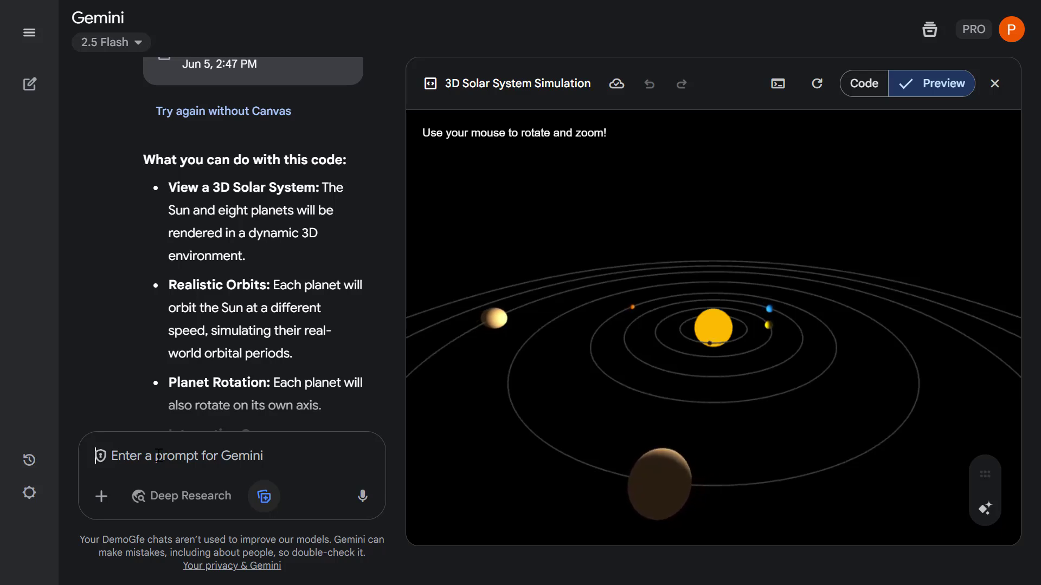
type("Add some star")
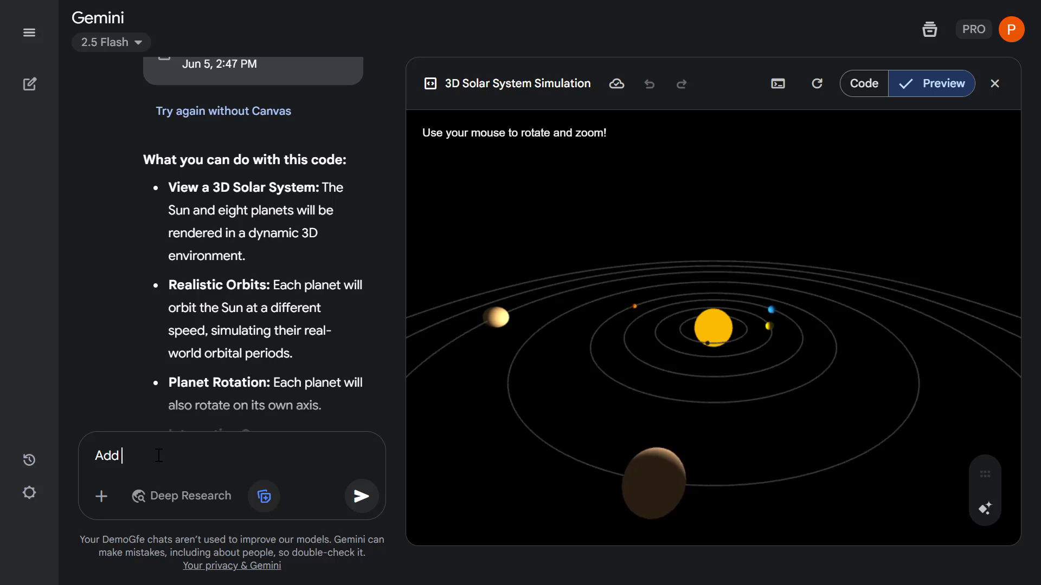
type("s ")
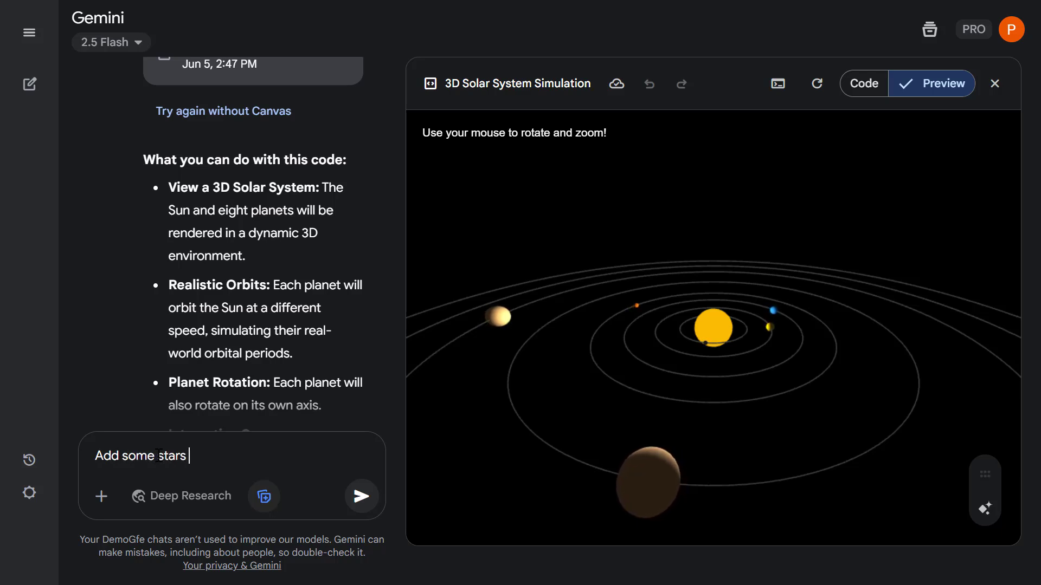
type("in the distance")
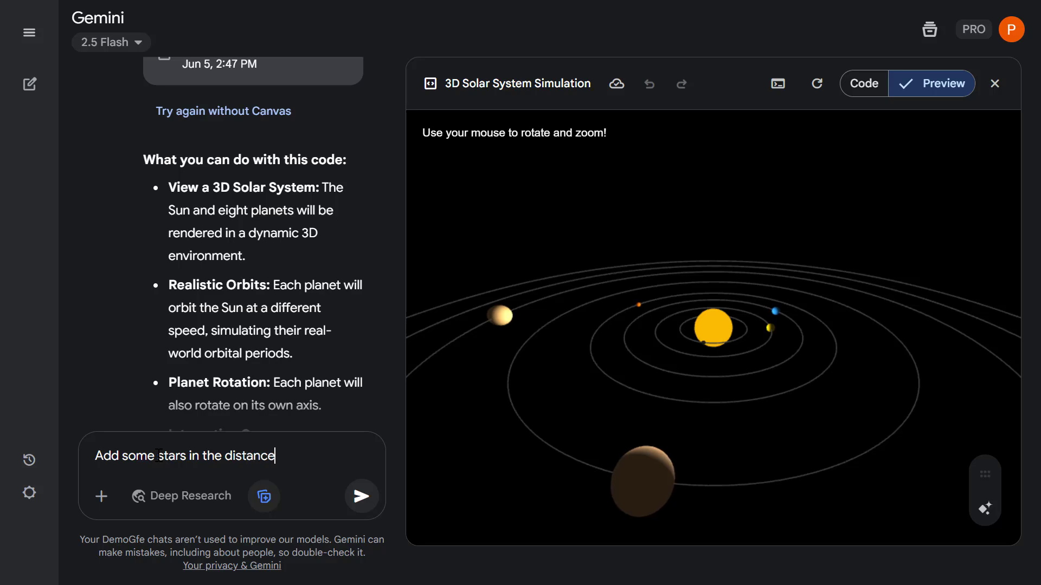
key("Return")
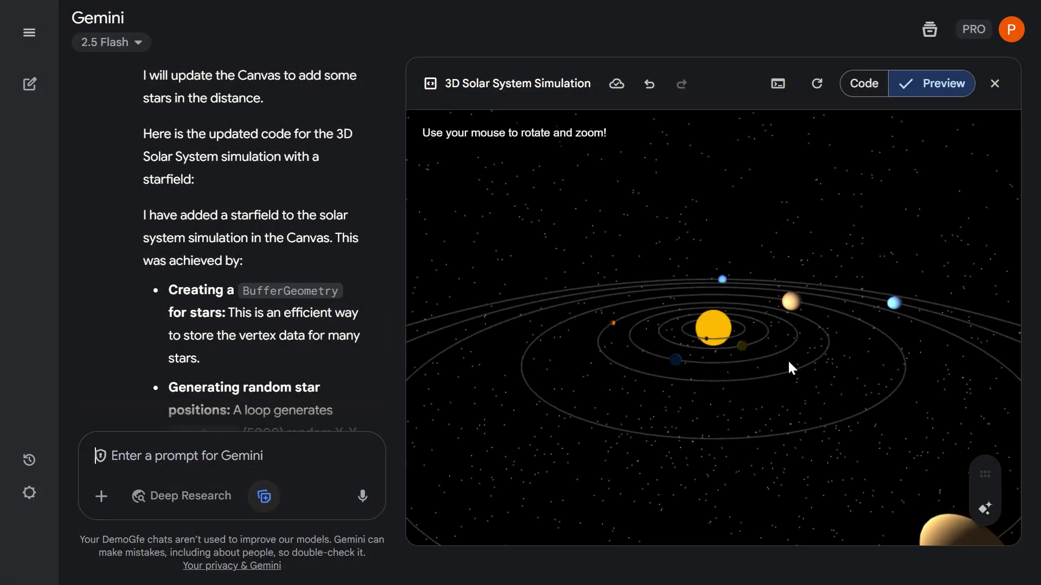
left_click_drag(785, 373, 489, 389)
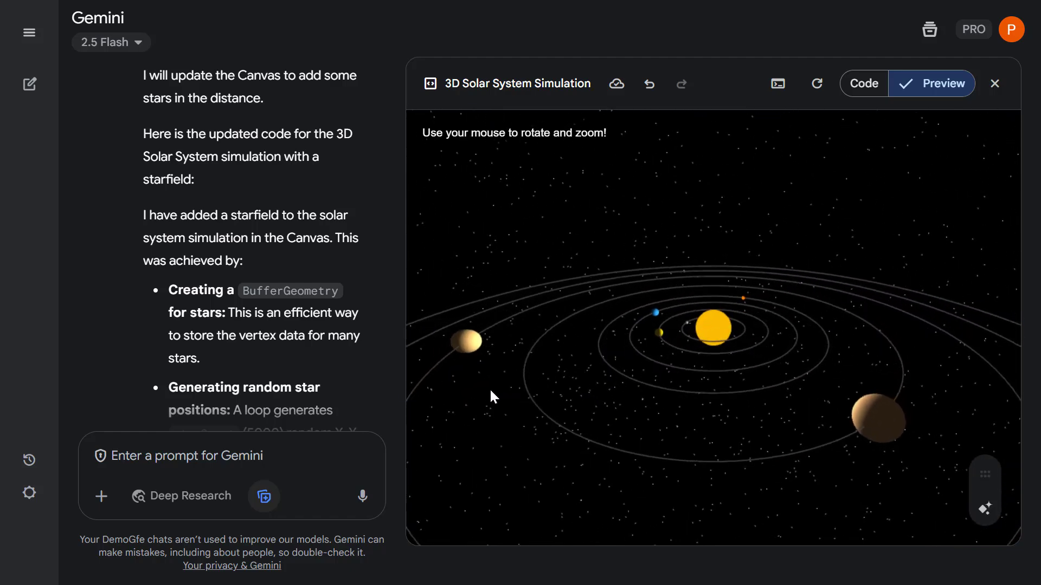
Step: Ask Gemini to 'Add a key showing a list of the planets along with related facts'
left_click(235, 454)
type("Add a ")
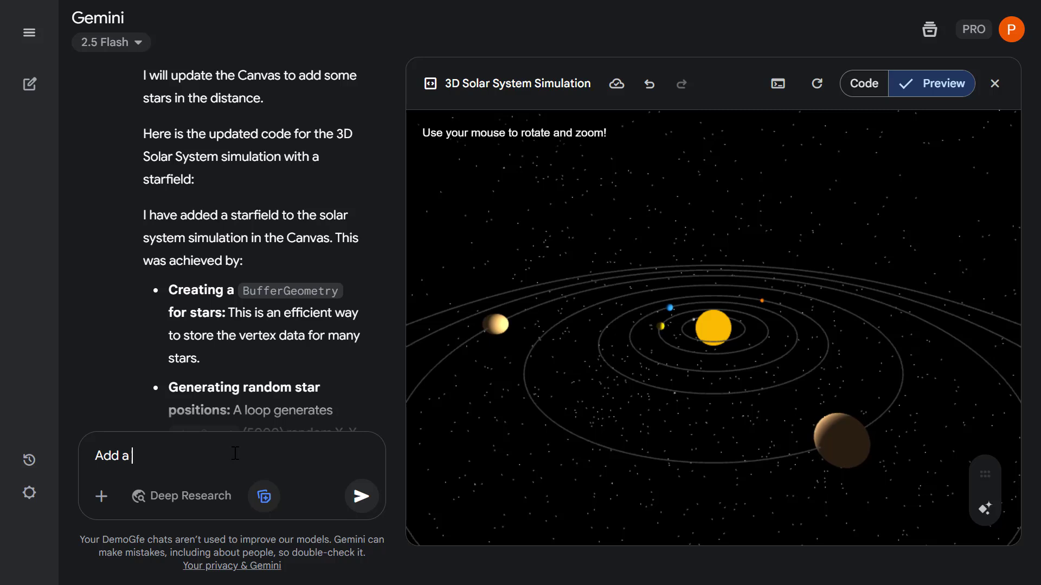
type("key showing a list of the pla")
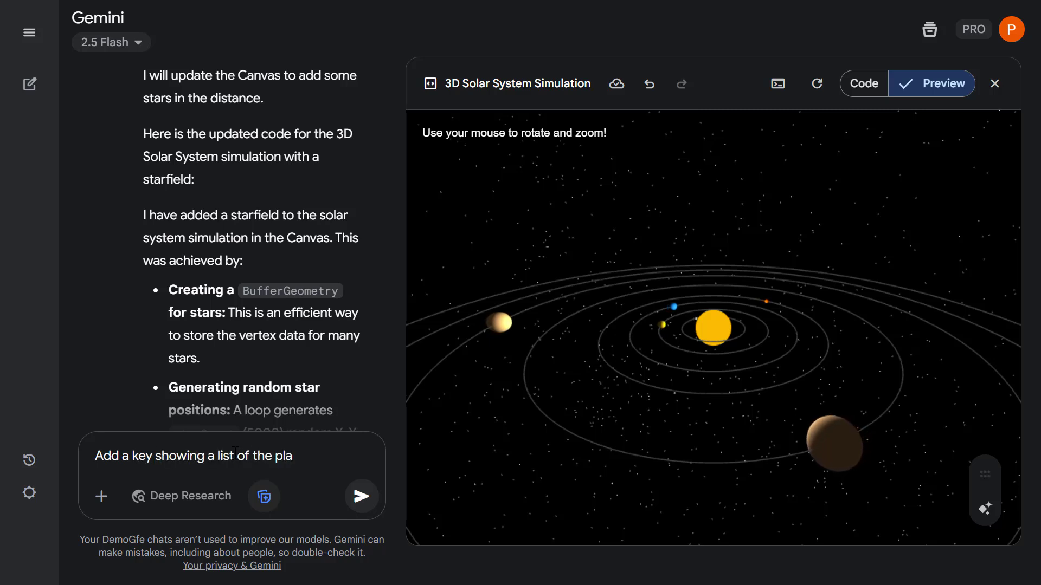
type("nets along ")
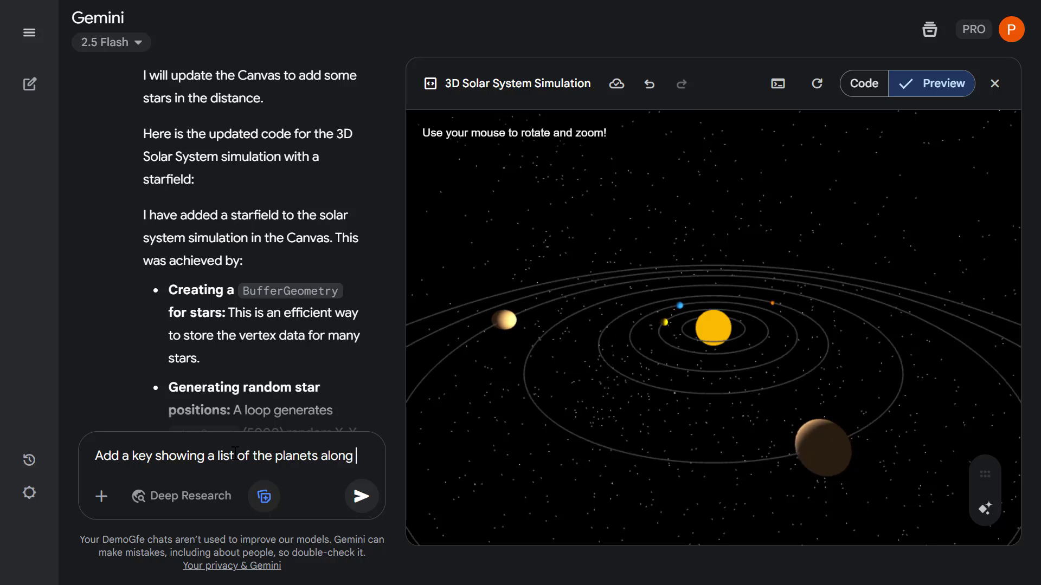
type("with related facts")
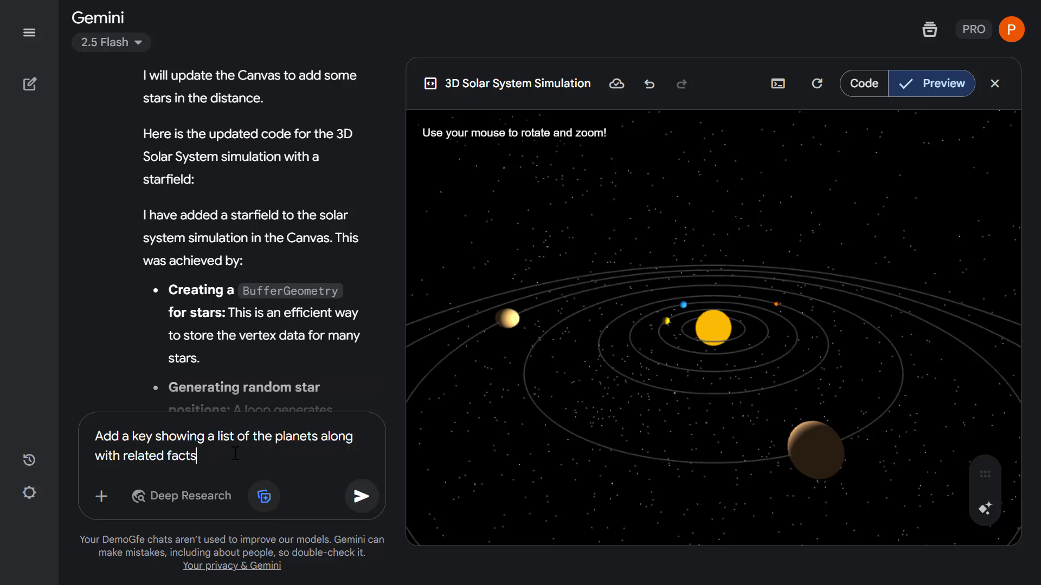
key("Return")
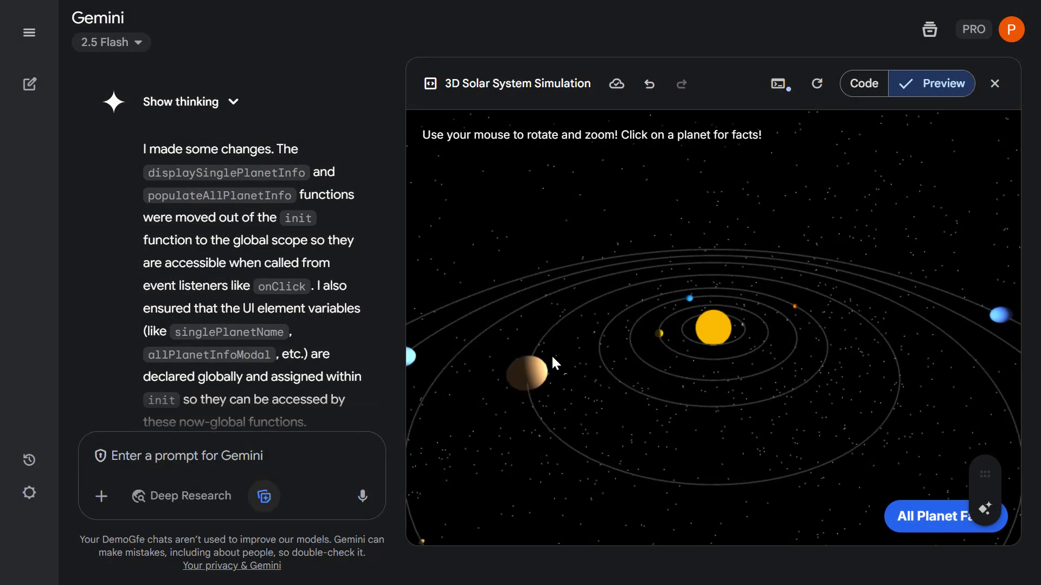
Step: Test the fact cards by opening and closing the Jupiter and Earth facts
left_click(528, 373)
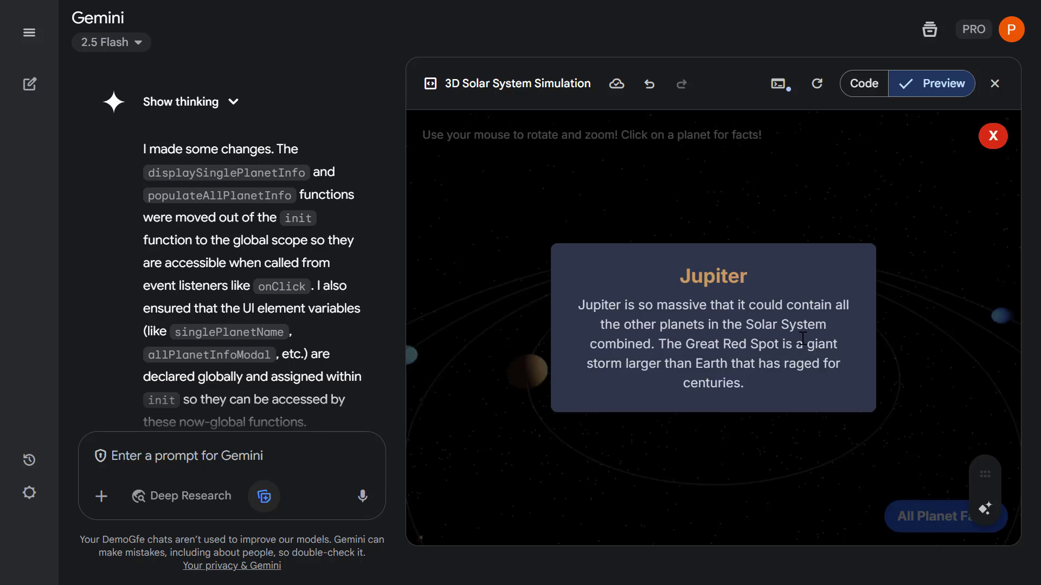
left_click(992, 136)
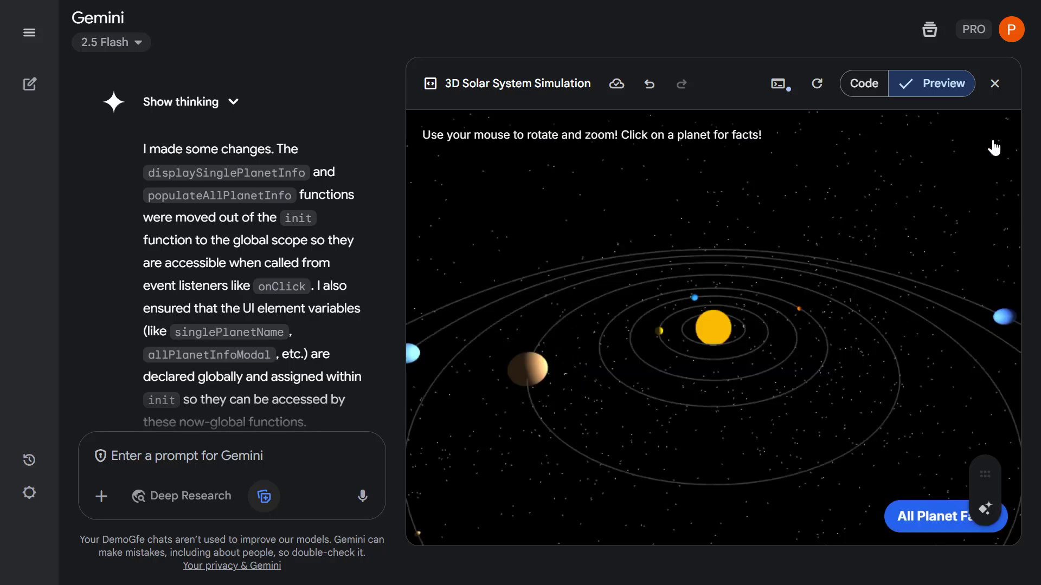
left_click(697, 298)
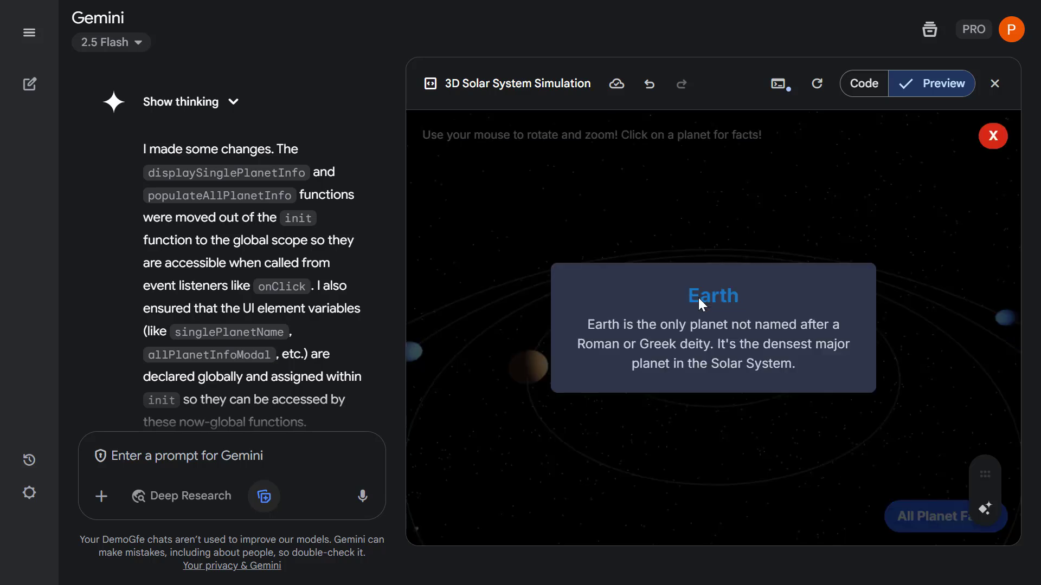
left_click(995, 135)
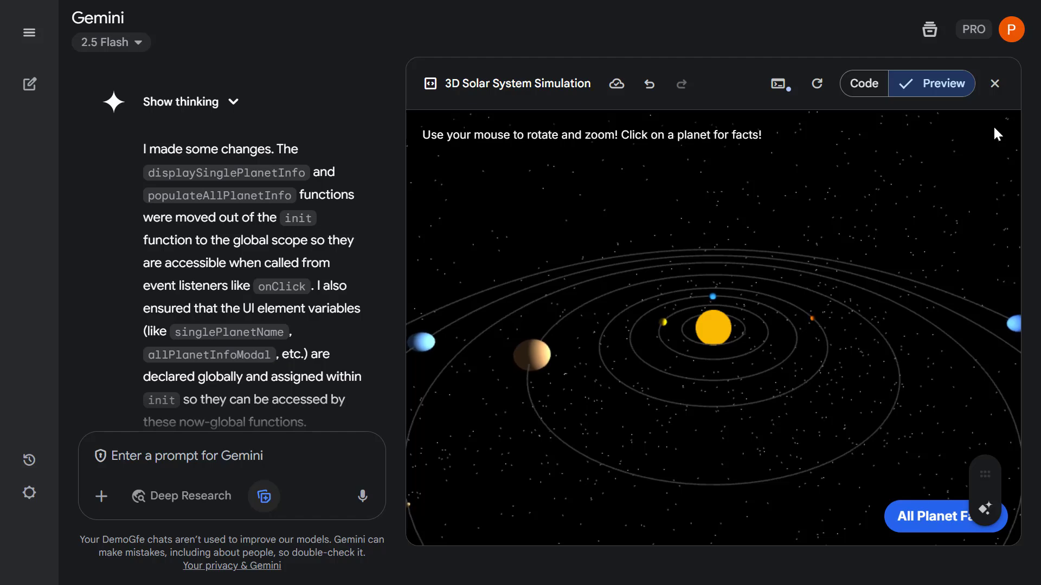
left_click(865, 89)
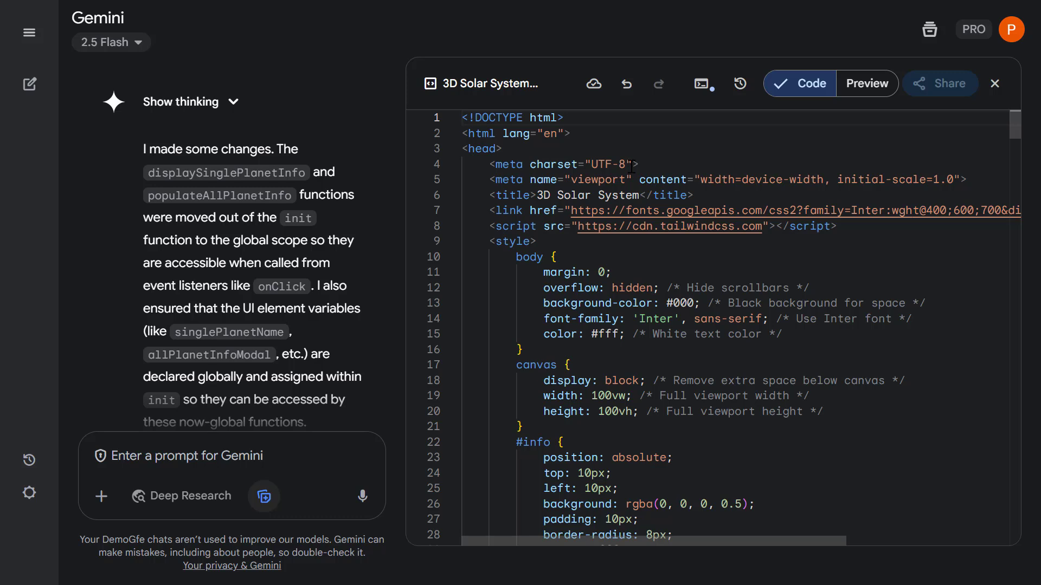
left_click(852, 88)
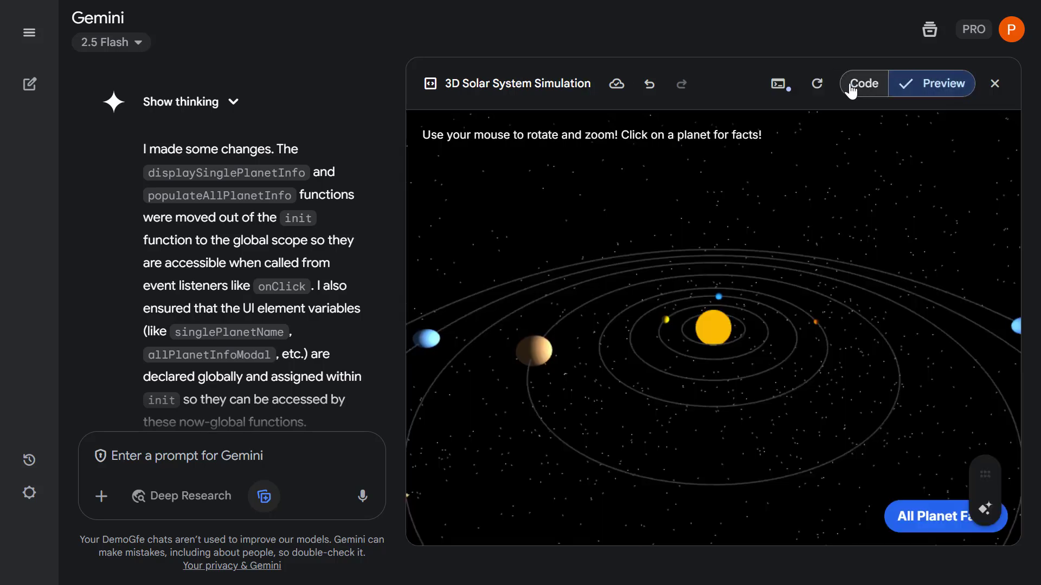